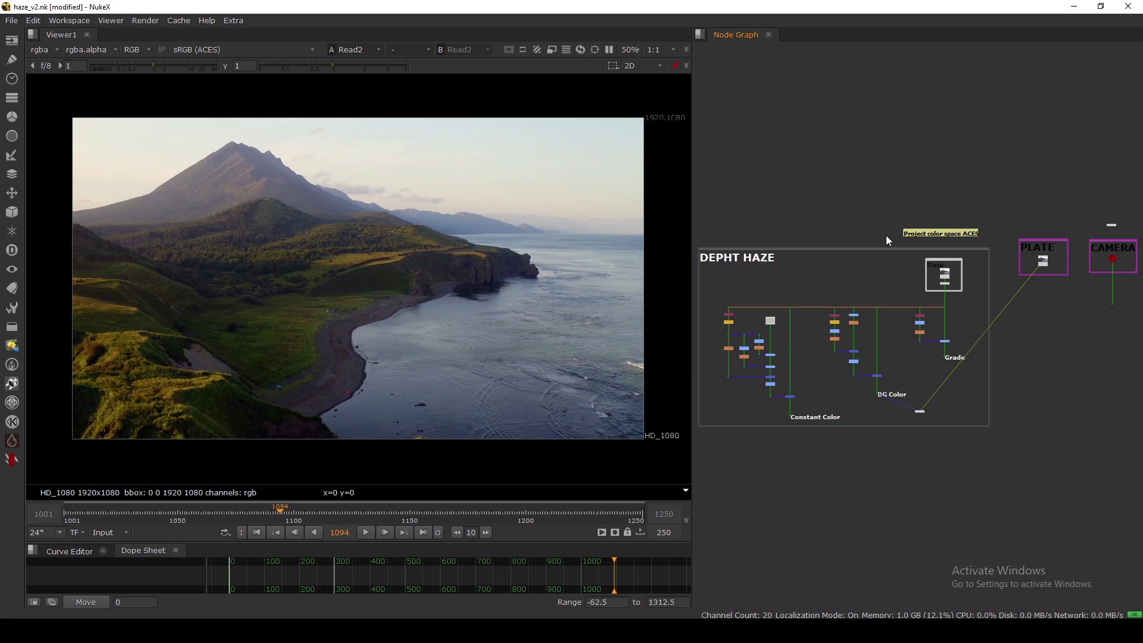
Display the depth.exr read node from the Plate backdrop of the DEPHT HAZE setup in the viewer.
drag(994, 214, 679, 455)
click(785, 459)
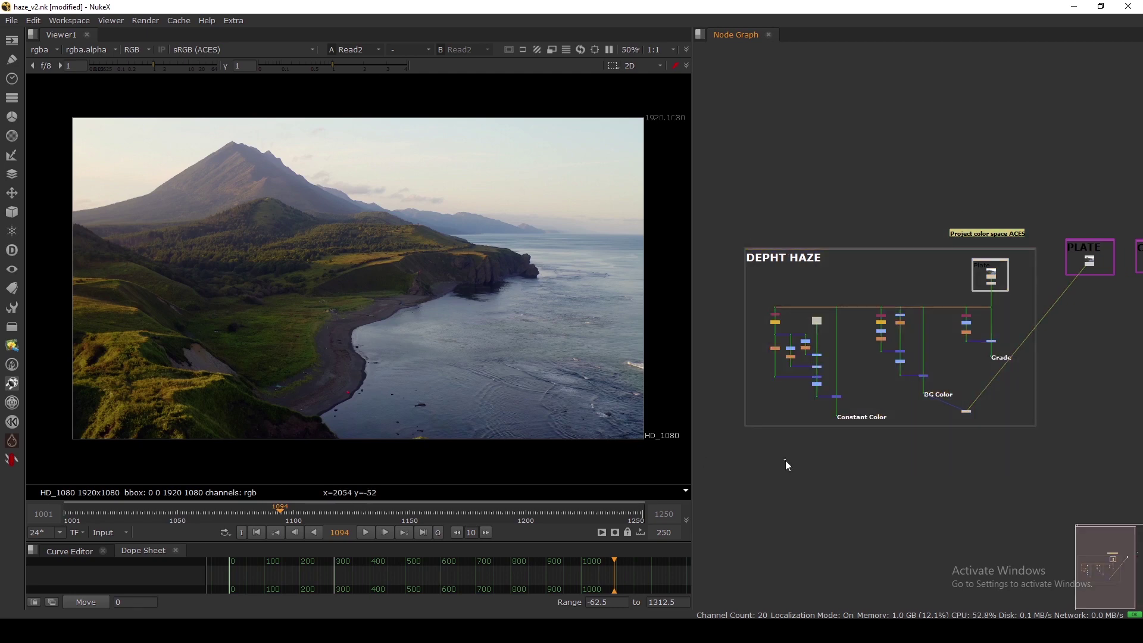
middle_drag(940, 348, 904, 330)
drag(986, 376, 887, 305)
scroll(880, 272, up, 10)
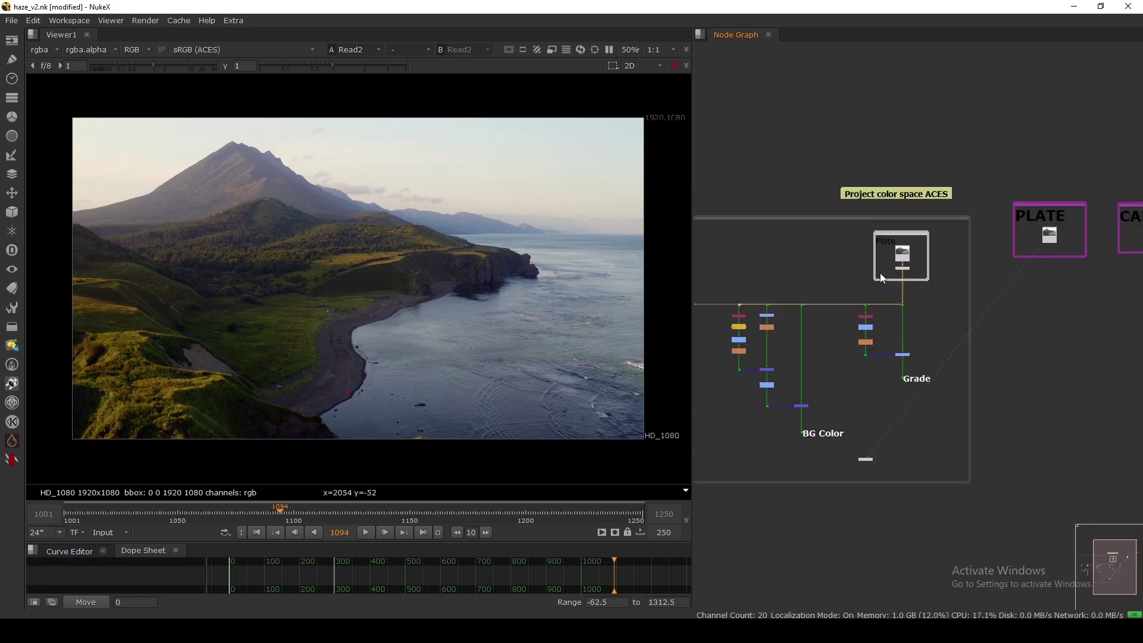
scroll(876, 285, up, 3)
click(889, 211)
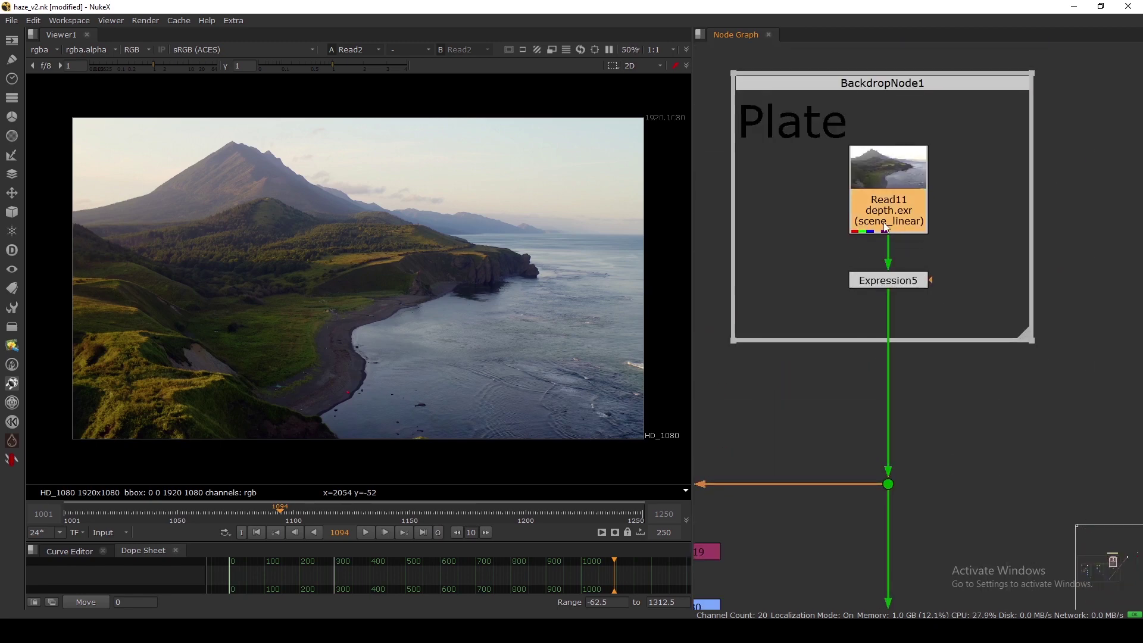
key(1)
Inspect the plate's depth channel with the viewer gain lowered to about 0.017, and return to rgba at normal gain.
click(38, 53)
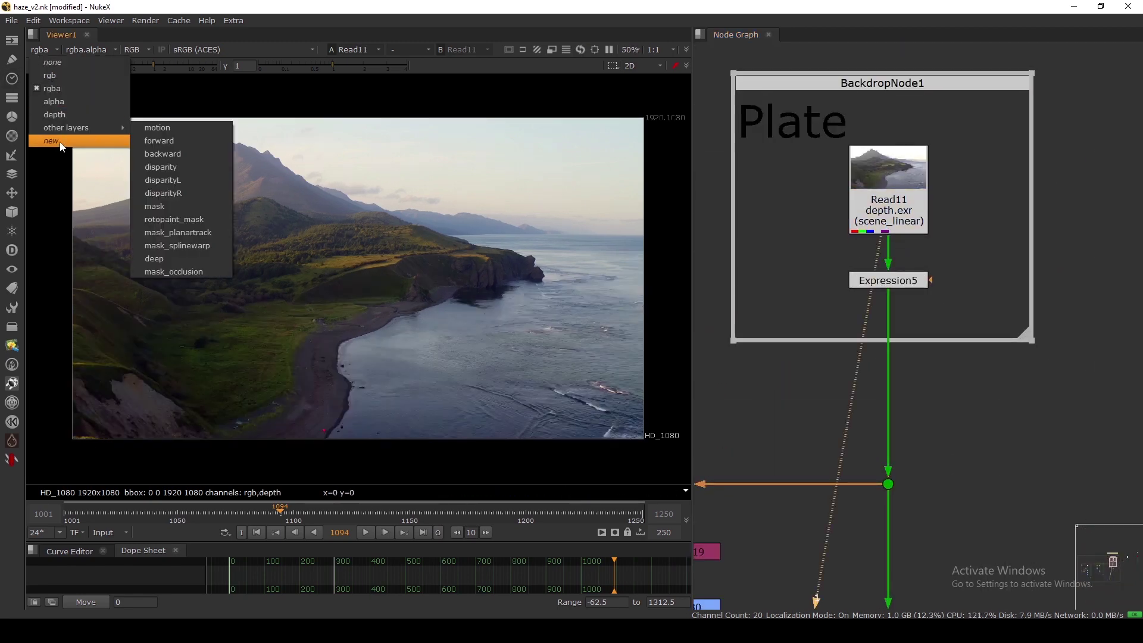
click(66, 112)
drag(91, 70, 90, 70)
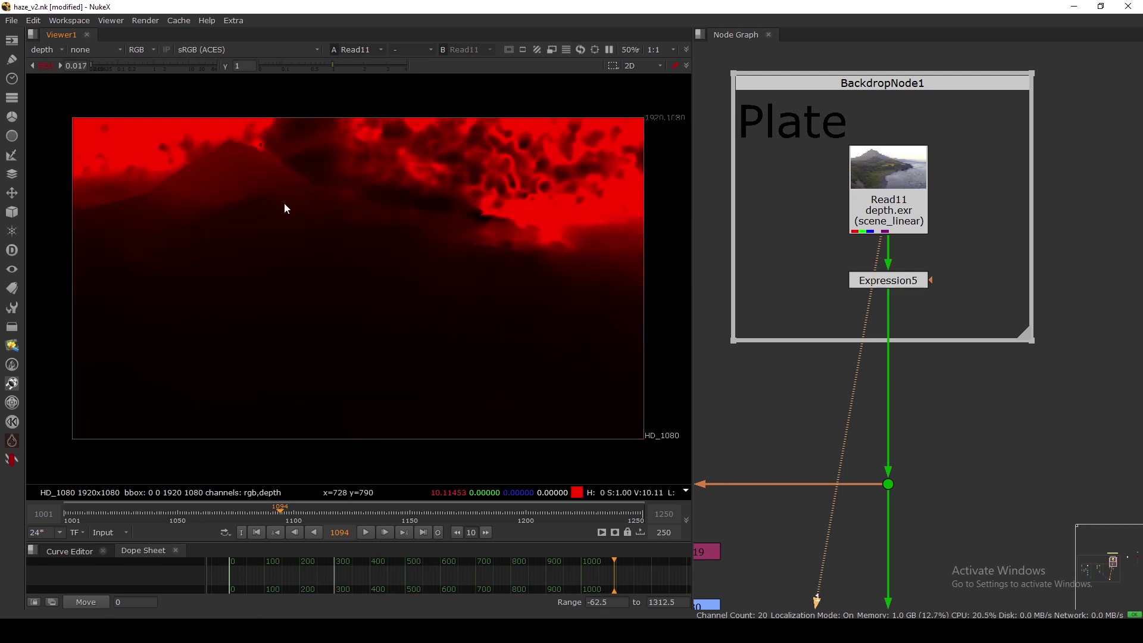
click(45, 65)
click(43, 50)
click(48, 87)
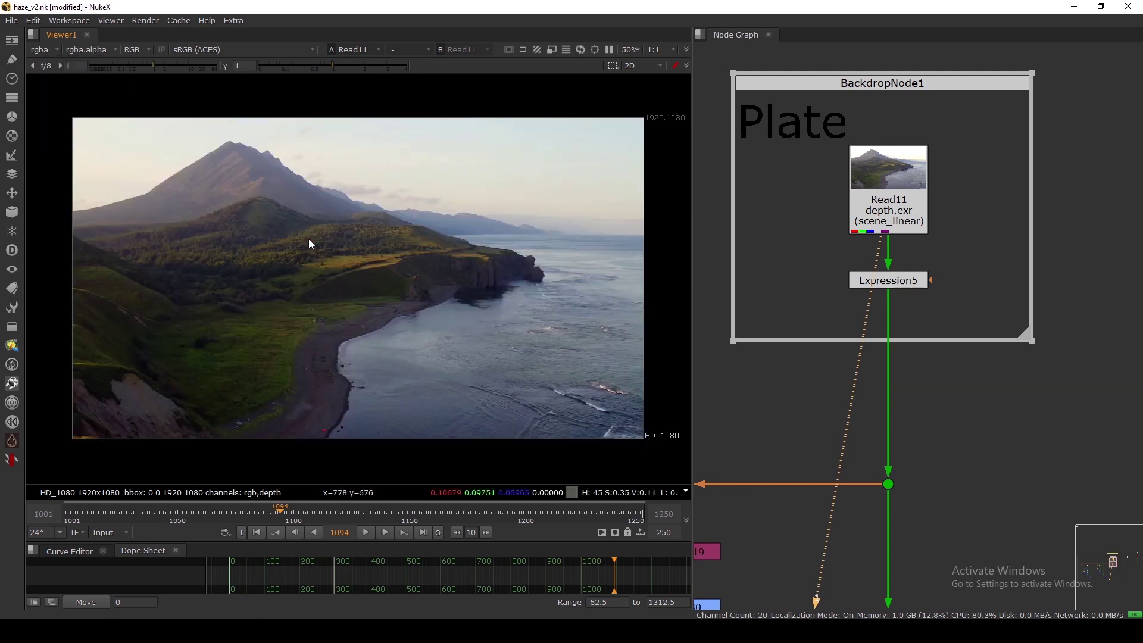
Display the Read2 node from the PLATE backdrop in the viewer.
scroll(821, 263, down, 5)
scroll(852, 266, up, 5)
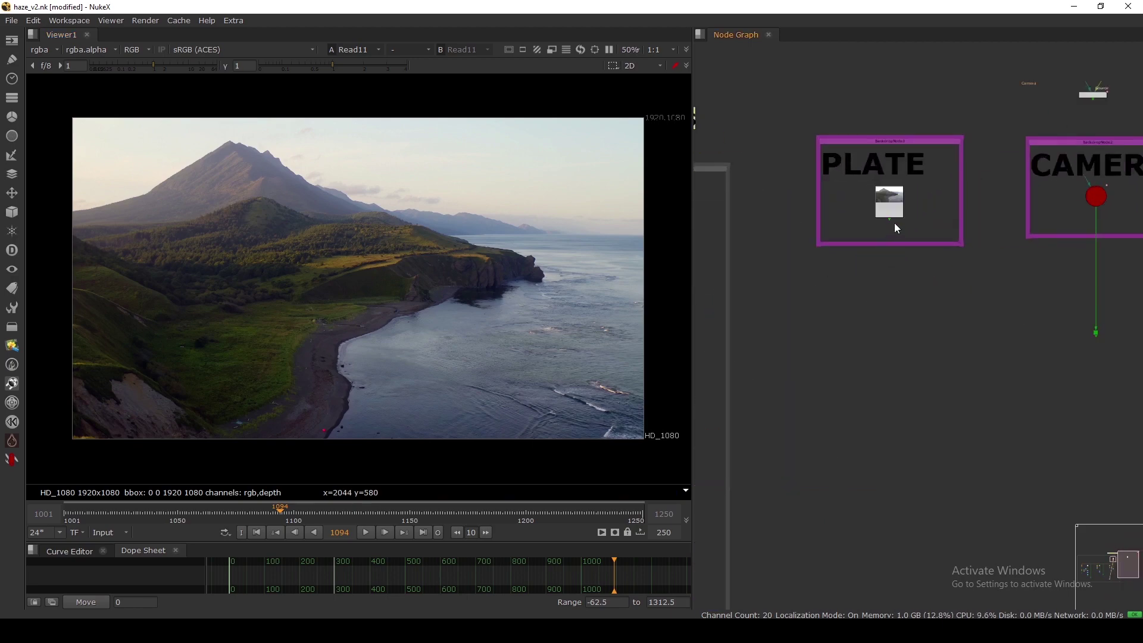
click(891, 212)
key(1)
View Camera1 in 3D through its output dot and scrub to frame 1196 to check the camera's movement.
middle_drag(1085, 259, 935, 263)
scroll(936, 266, up, 2)
drag(888, 281, 1000, 420)
key(1)
scroll(381, 275, down, 4)
ctrl+drag(382, 275, 370, 369)
scroll(450, 228, down, 4)
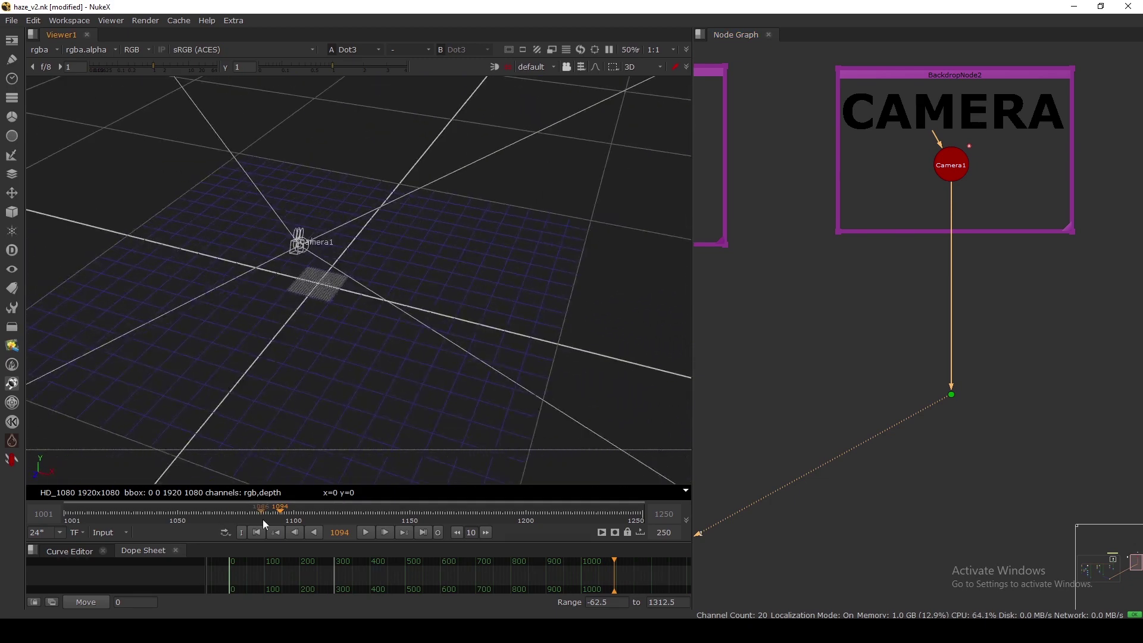
drag(265, 524, 516, 511)
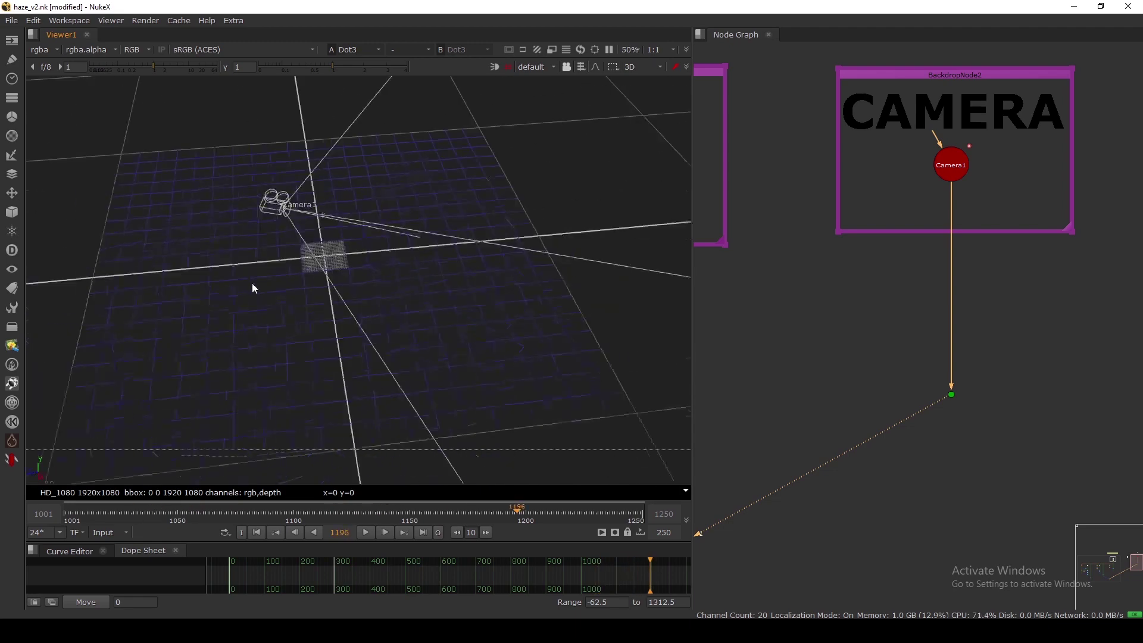
ctrl+drag(253, 284, 247, 282)
scroll(813, 273, down, 4)
Add a DepthGenerator node below the PLATE backdrop.
middle_drag(771, 278, 902, 280)
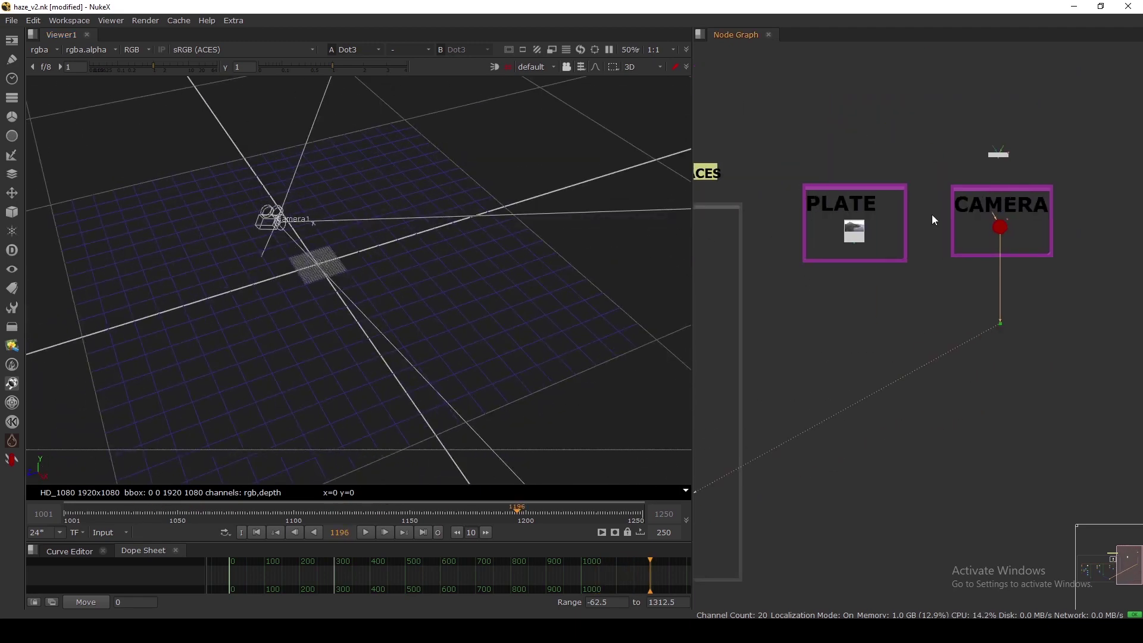
scroll(864, 308, up, 3)
key(Tab)
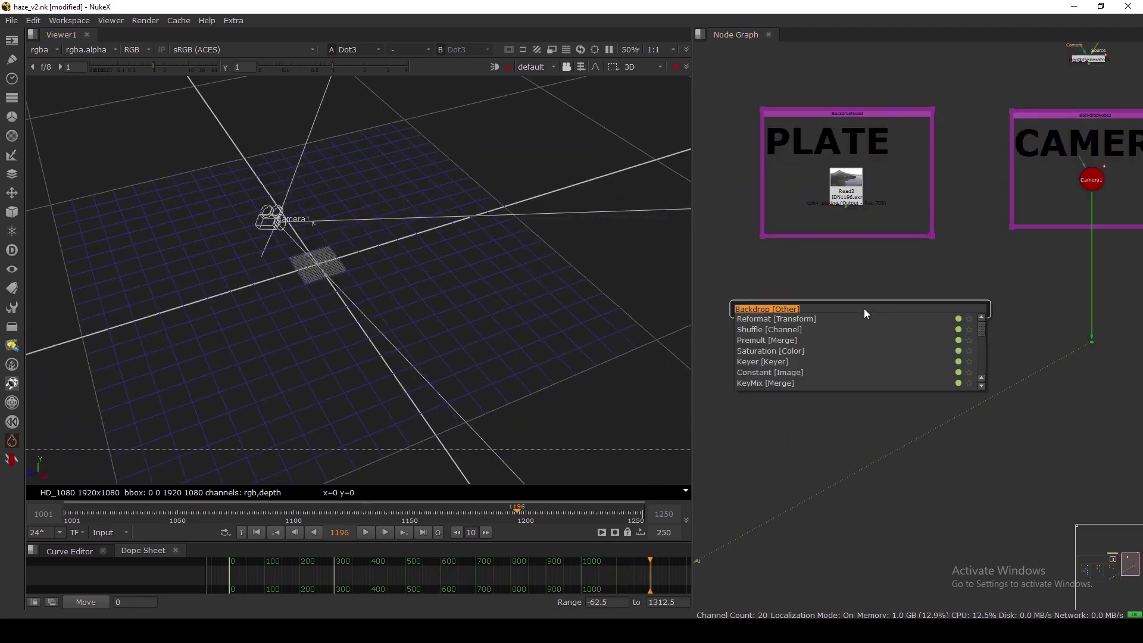
text(DepthGenerator [3D)
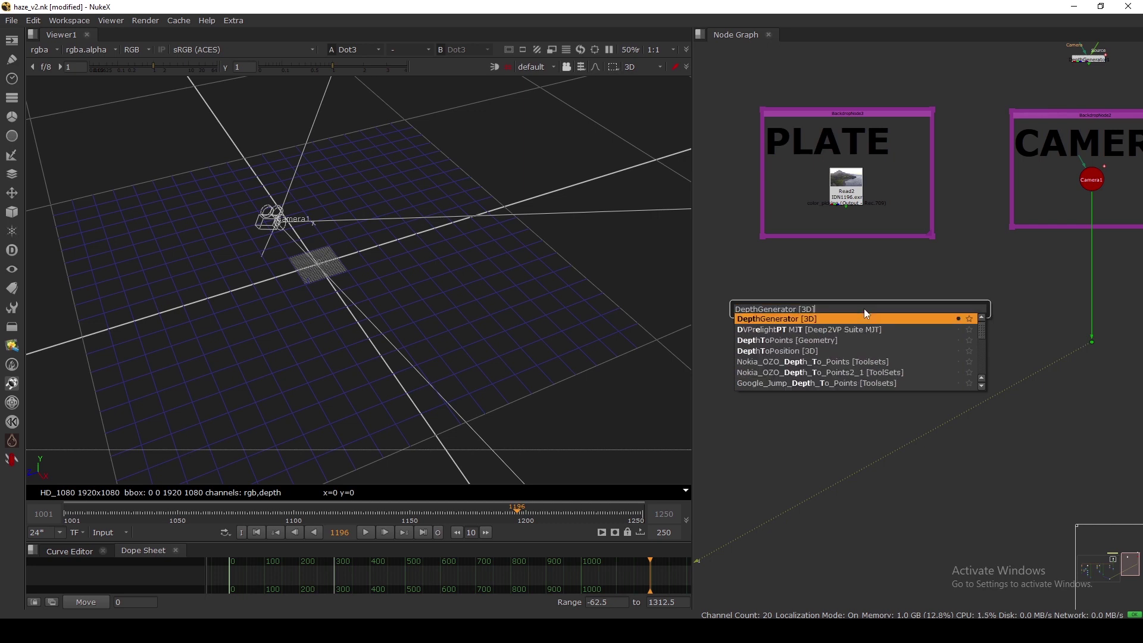
key(Return)
scroll(867, 314, up, 5)
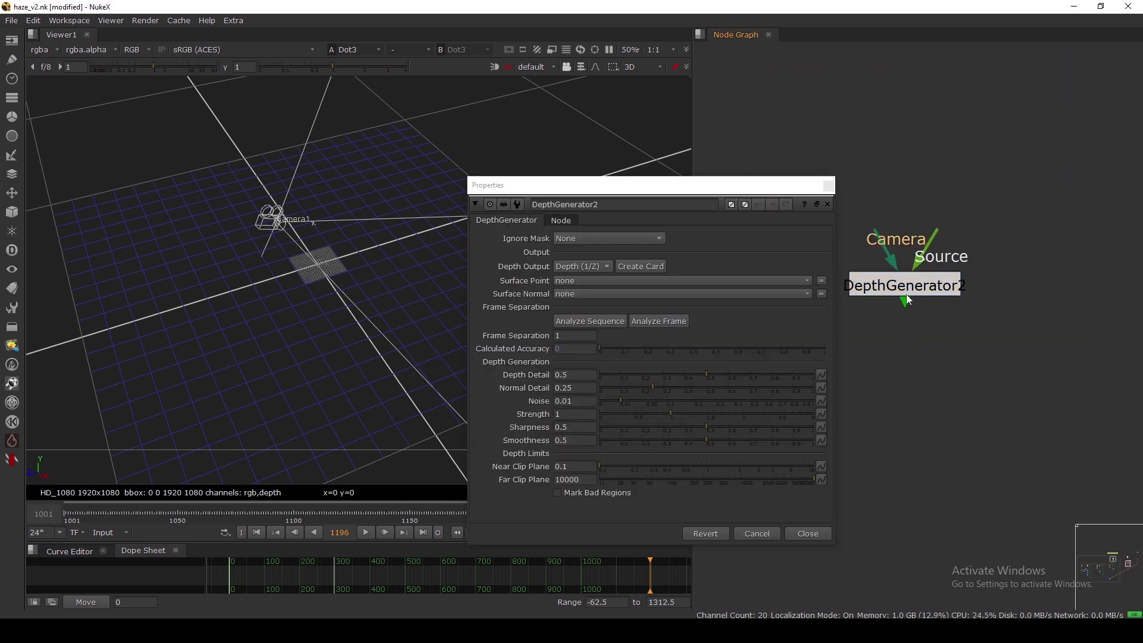
drag(907, 308, 911, 294)
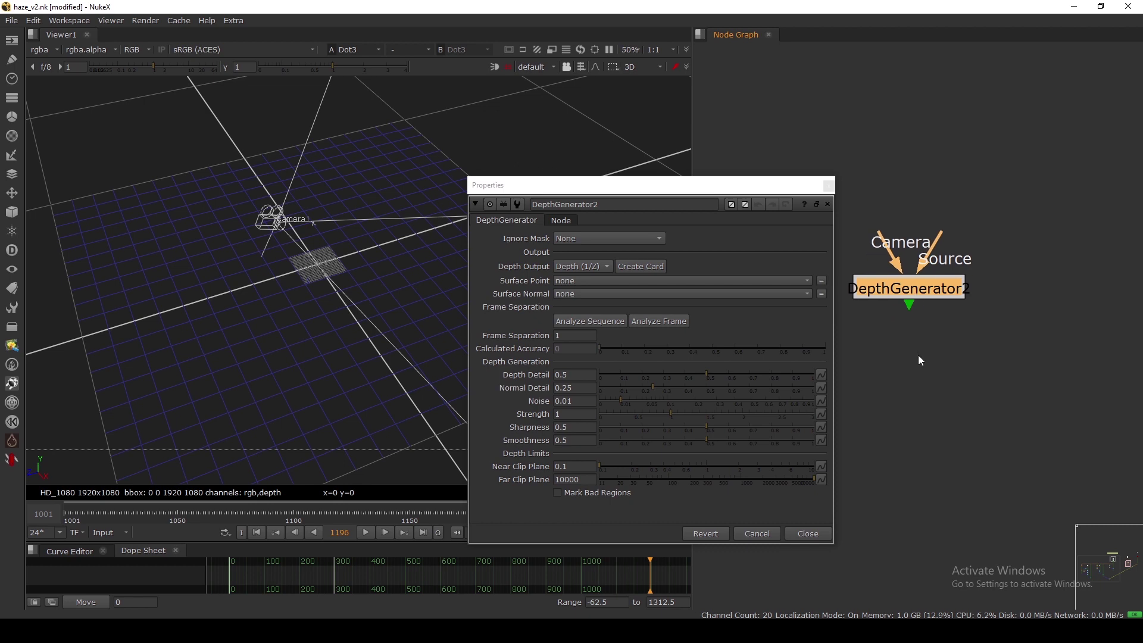
Connect the DepthGenerator's Source input to the Read2 plate.
drag(805, 187, 749, 181)
scroll(894, 224, down, 3)
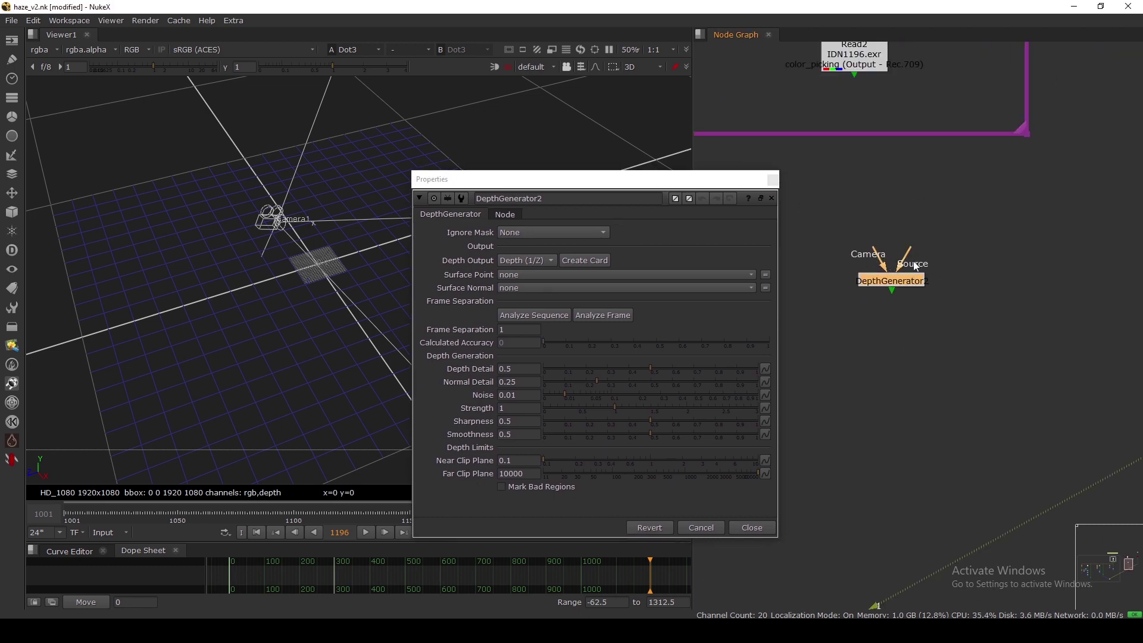
drag(901, 279, 857, 62)
click(948, 270)
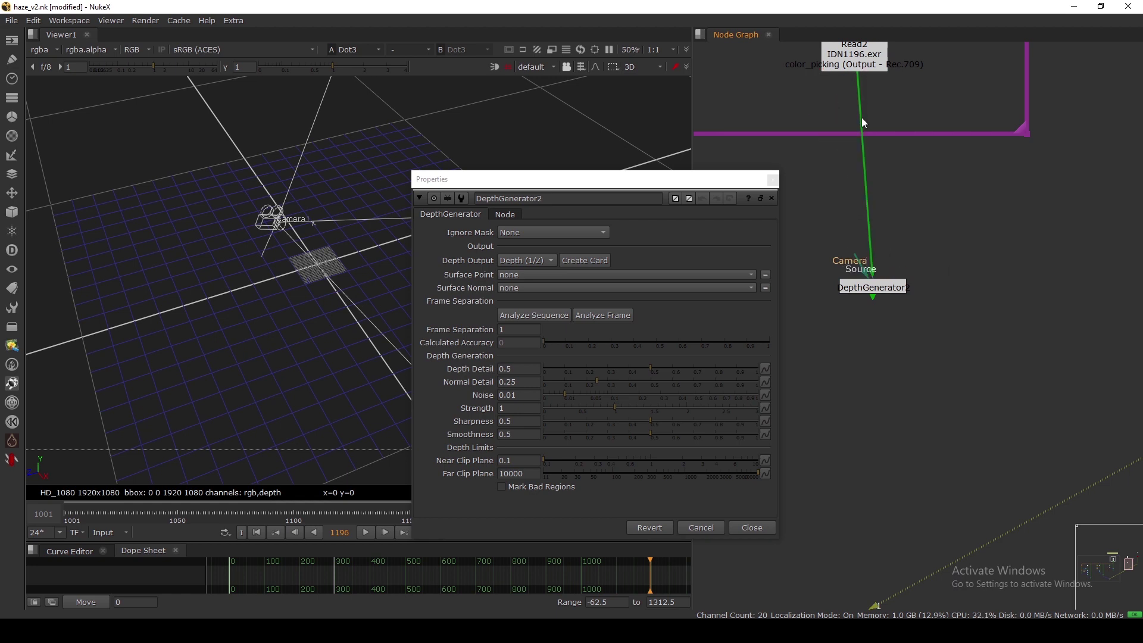
Connect the DepthGenerator's Camera input to the dot below Camera1 and align the node under the plate.
drag(871, 249, 906, 248)
scroll(882, 242, down, 4)
middle_drag(906, 248, 861, 259)
drag(906, 248, 988, 283)
scroll(1016, 286, up, 3)
scroll(988, 283, down, 4)
middle_drag(989, 284, 1084, 279)
drag(938, 261, 937, 278)
Display the DepthGenerator's output, close its properties, and examine the channel markers on the node.
key(1)
click(772, 198)
scroll(909, 286, up, 3)
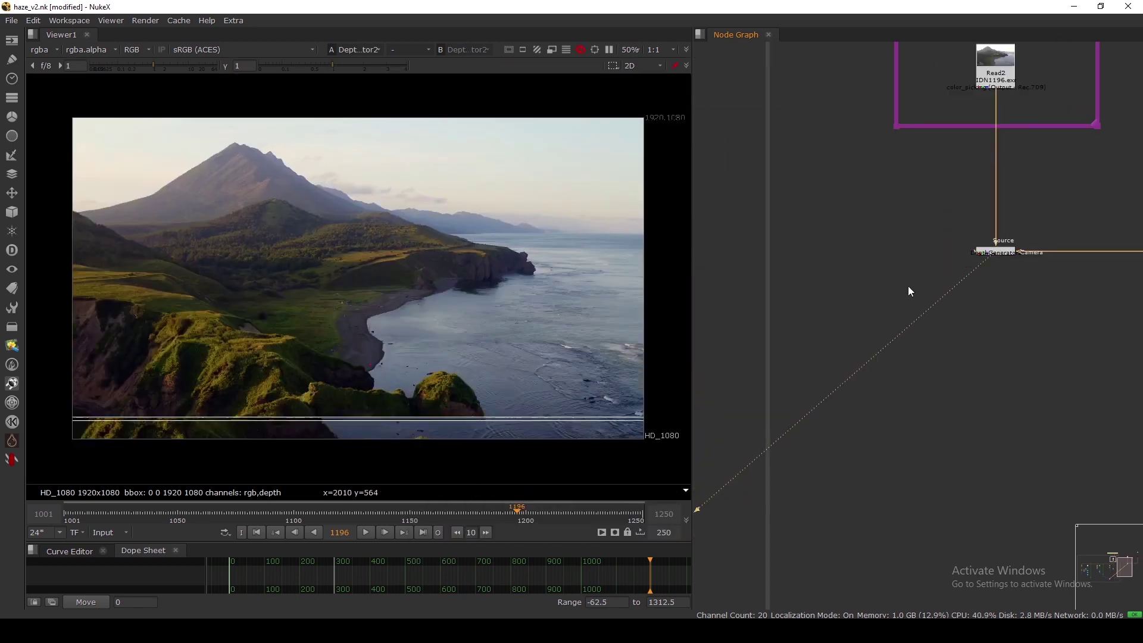
middle_drag(909, 286, 842, 281)
scroll(882, 265, up, 2)
scroll(882, 265, up, 2)
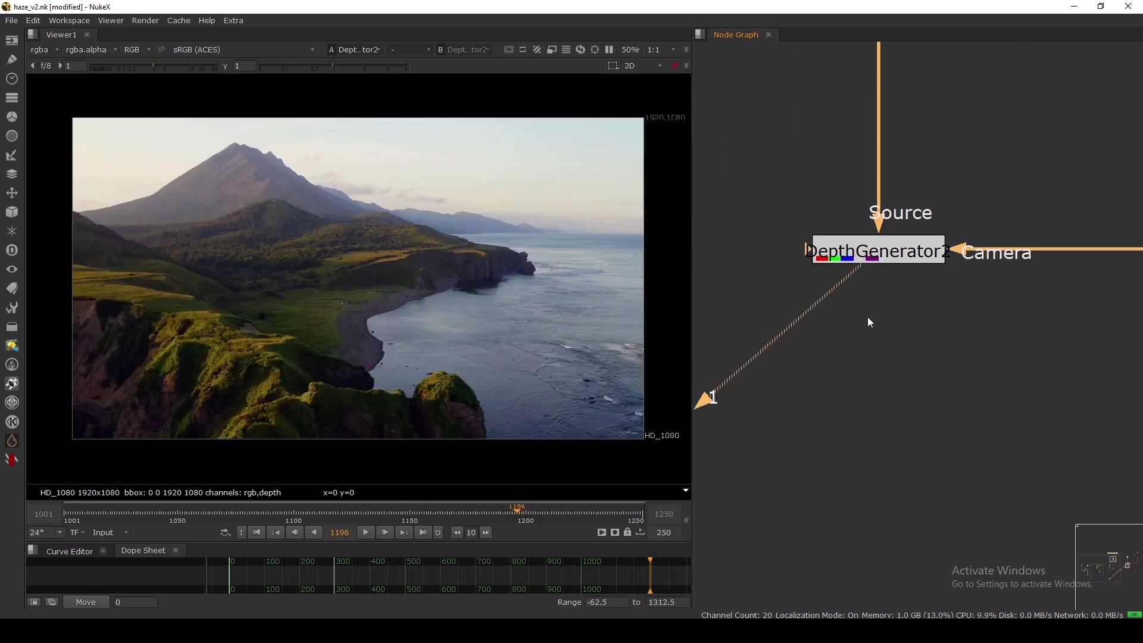
scroll(876, 292, up, 2)
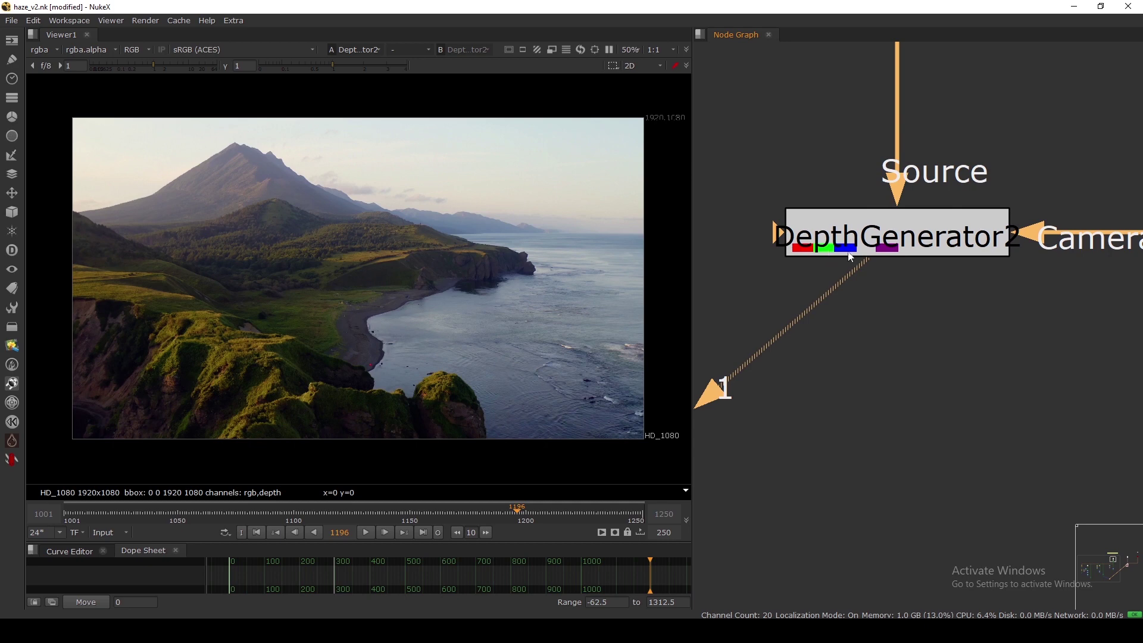
scroll(868, 253, up, 3)
click(905, 257)
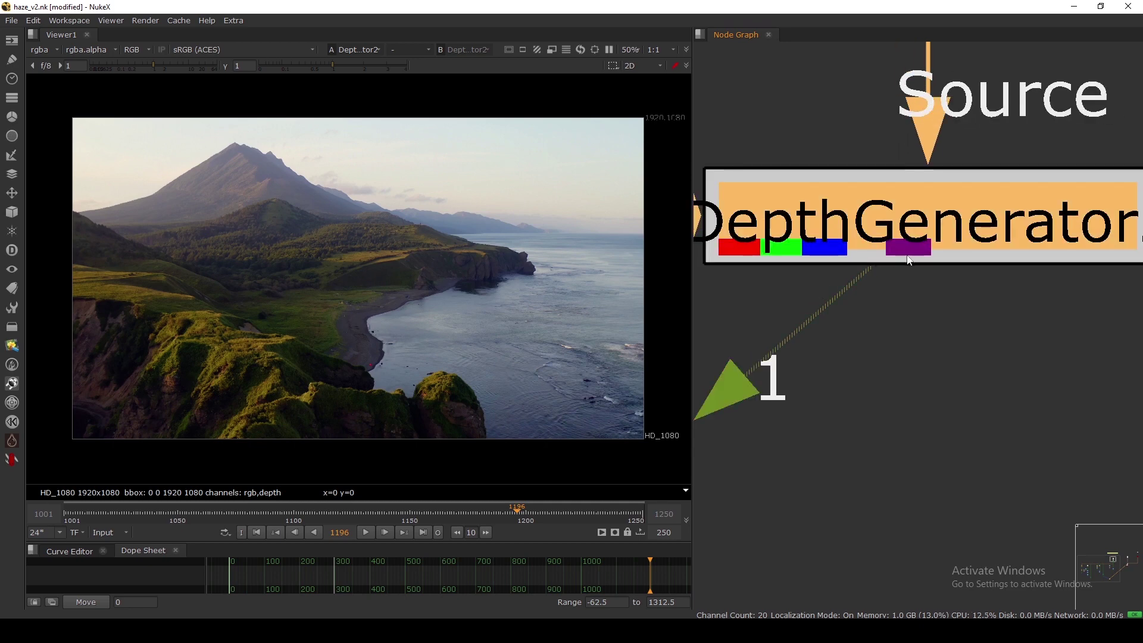
scroll(929, 260, down, 3)
scroll(942, 257, down, 3)
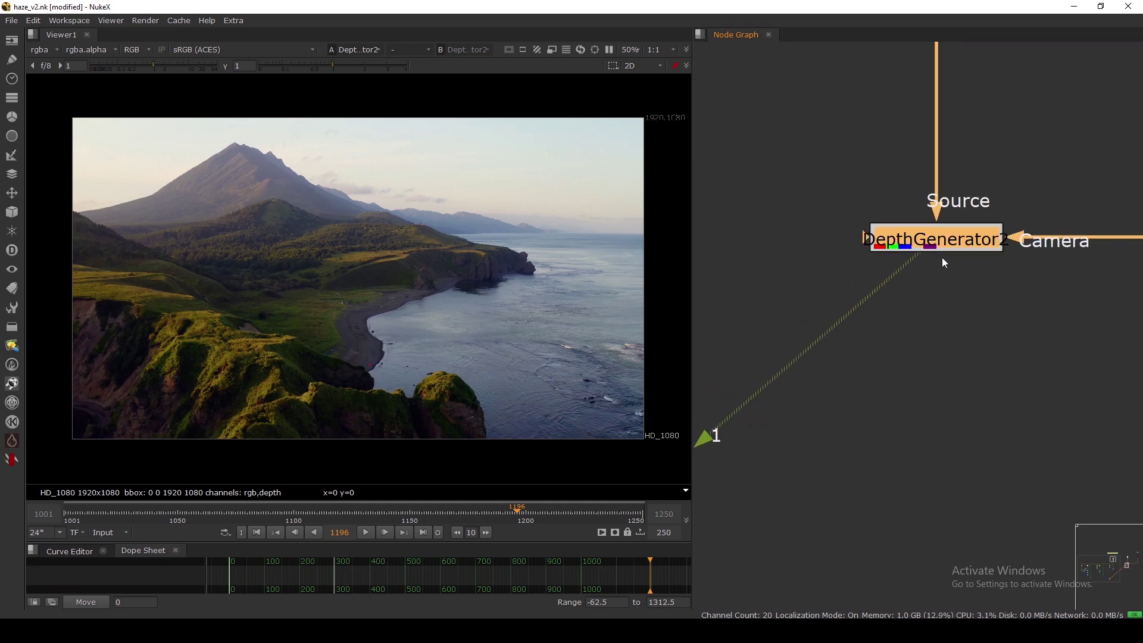
click(942, 257)
Display the DepthGenerator's depth channel at frame 1001 and examine the near and far areas across the image.
click(40, 50)
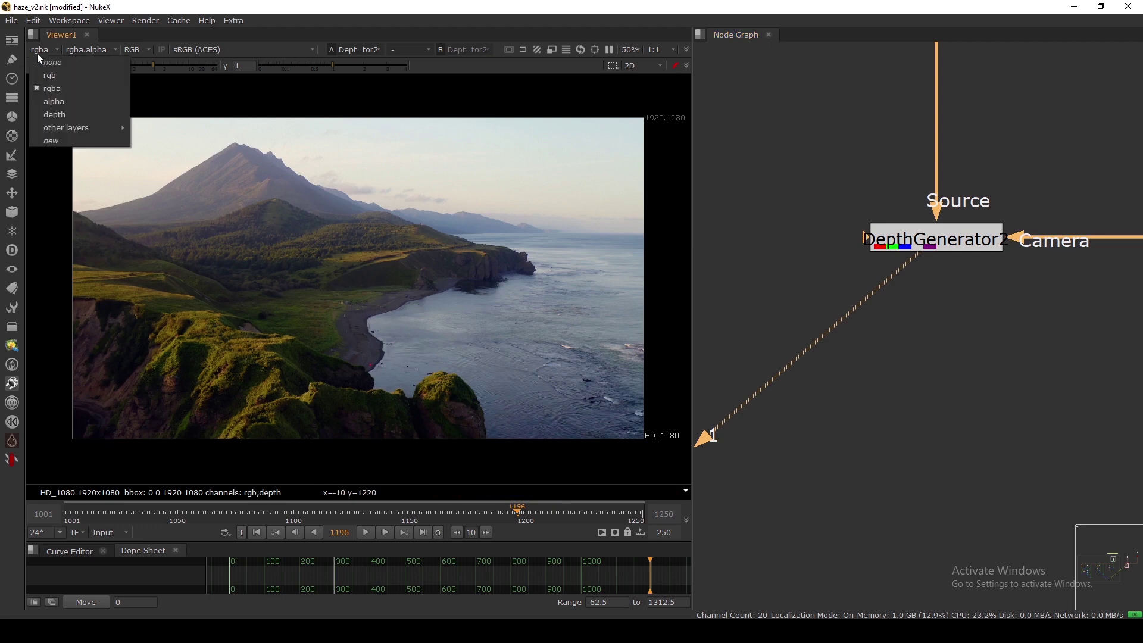
click(50, 115)
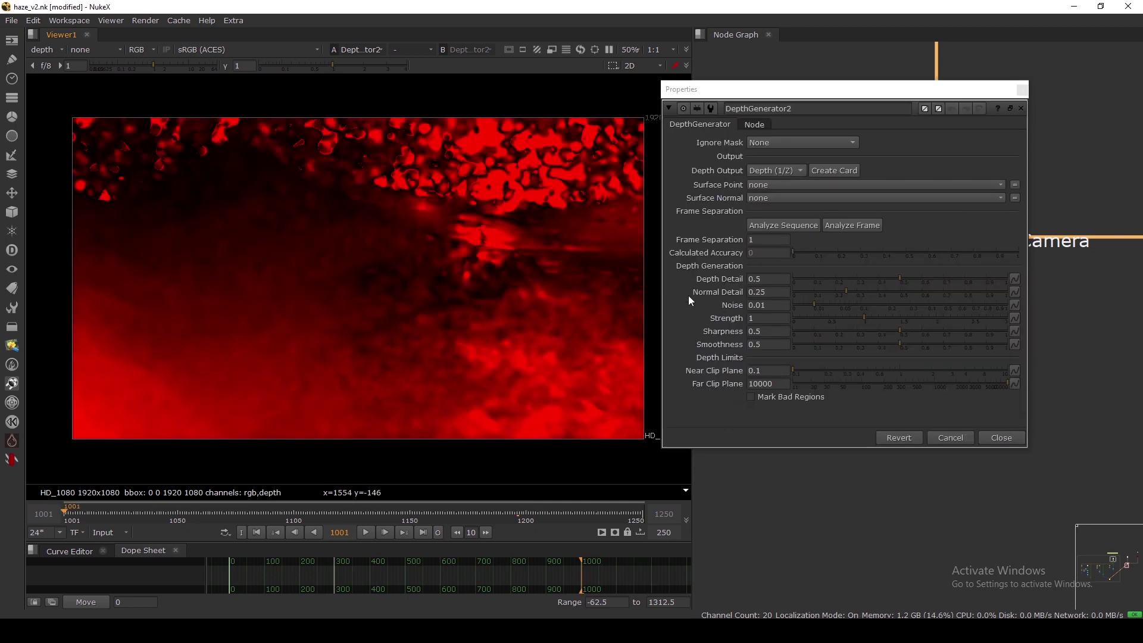
ctrl+shift+drag(84, 123, 588, 338)
drag(850, 90, 882, 114)
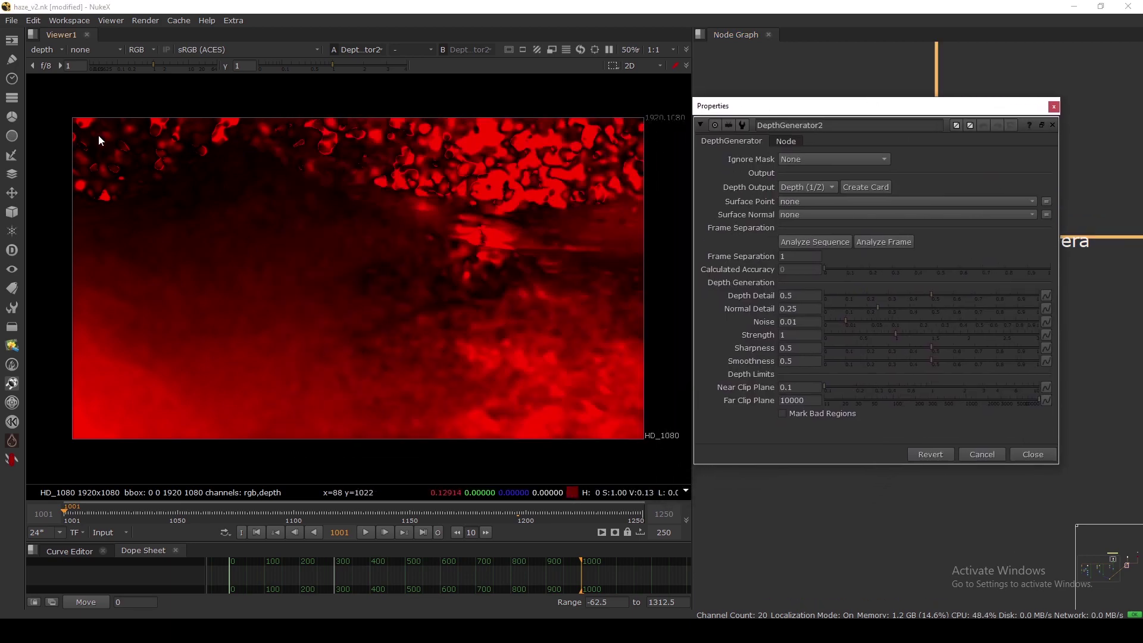
ctrl+shift+drag(90, 132, 562, 401)
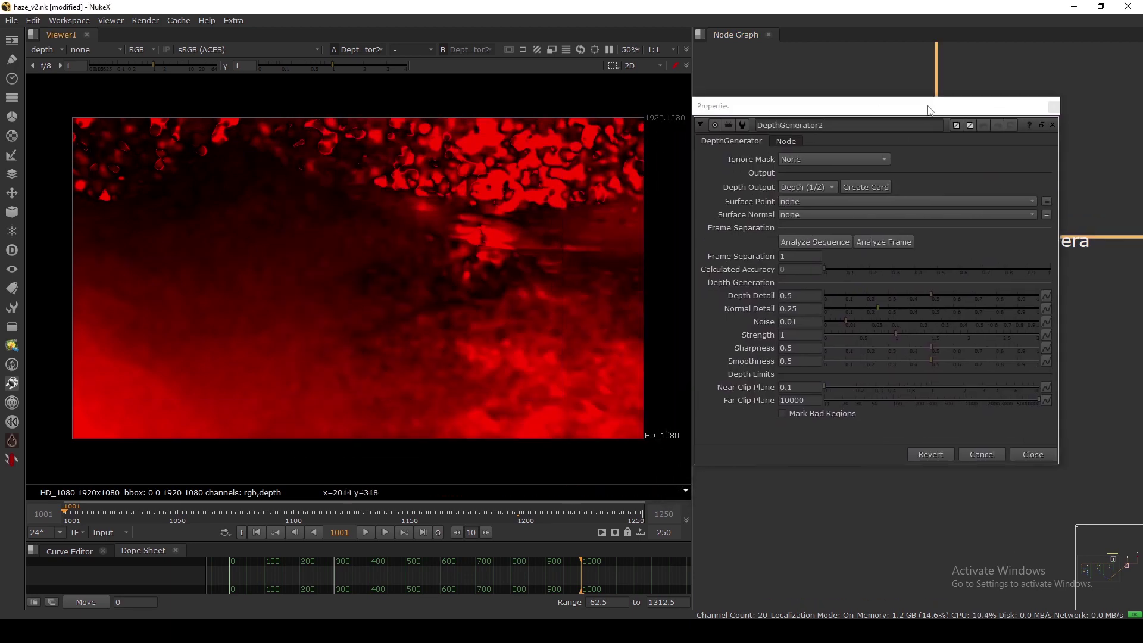
drag(929, 110, 923, 108)
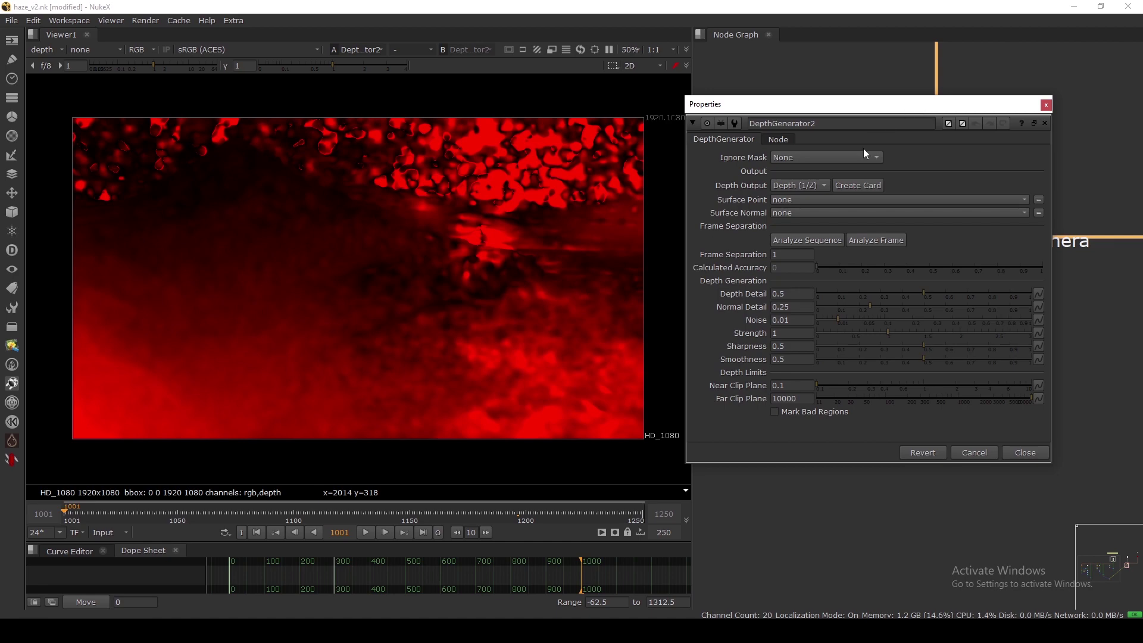
drag(838, 109, 844, 96)
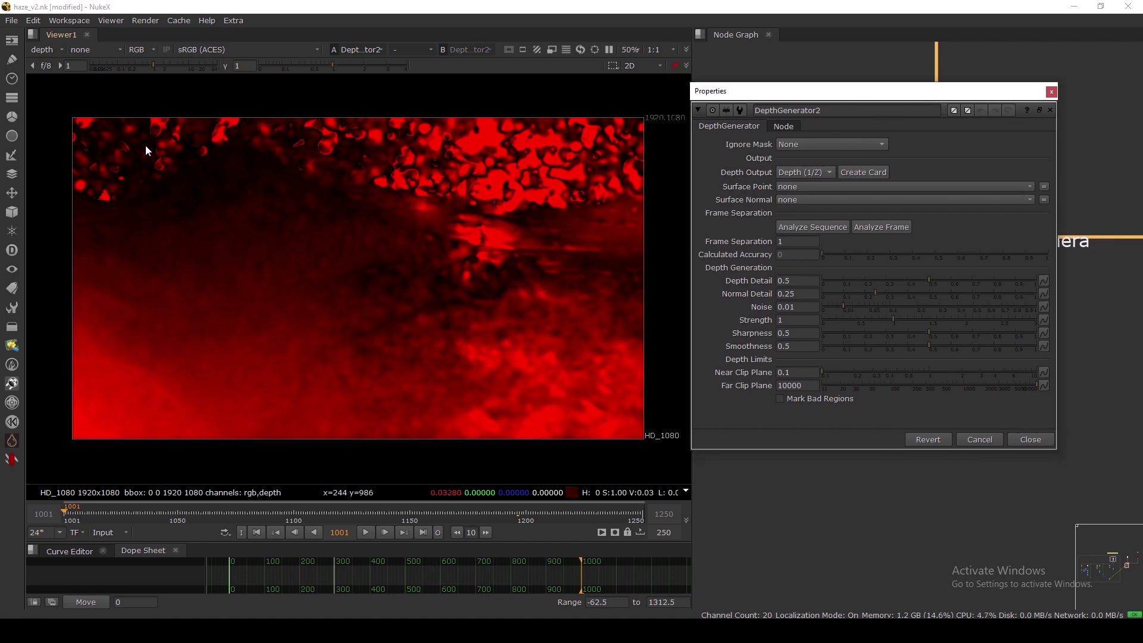
ctrl+shift+drag(108, 133, 605, 426)
drag(787, 101, 794, 91)
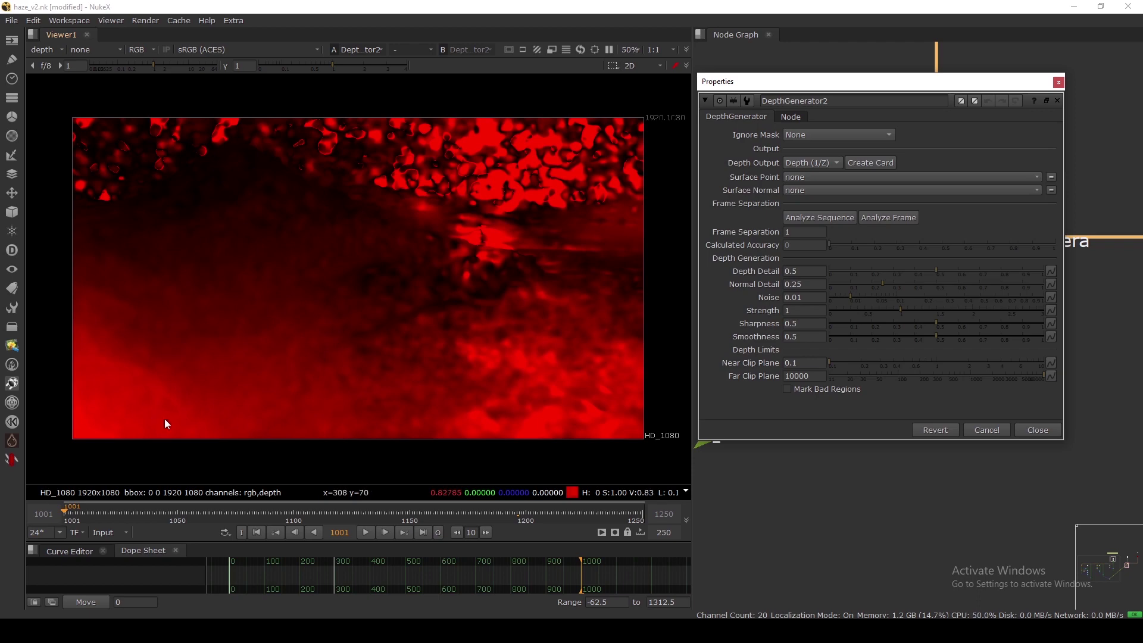
click(330, 429)
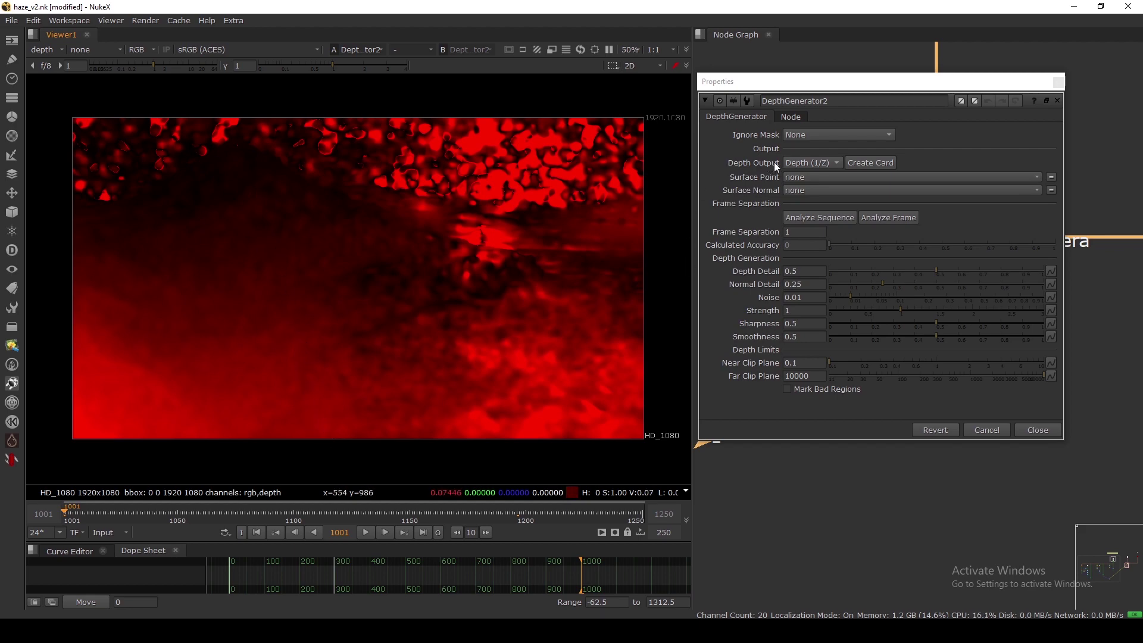
Set the DepthGenerator's Depth Output to Distance and lower the viewer gain to 0.048 to inspect the result.
click(796, 166)
click(817, 176)
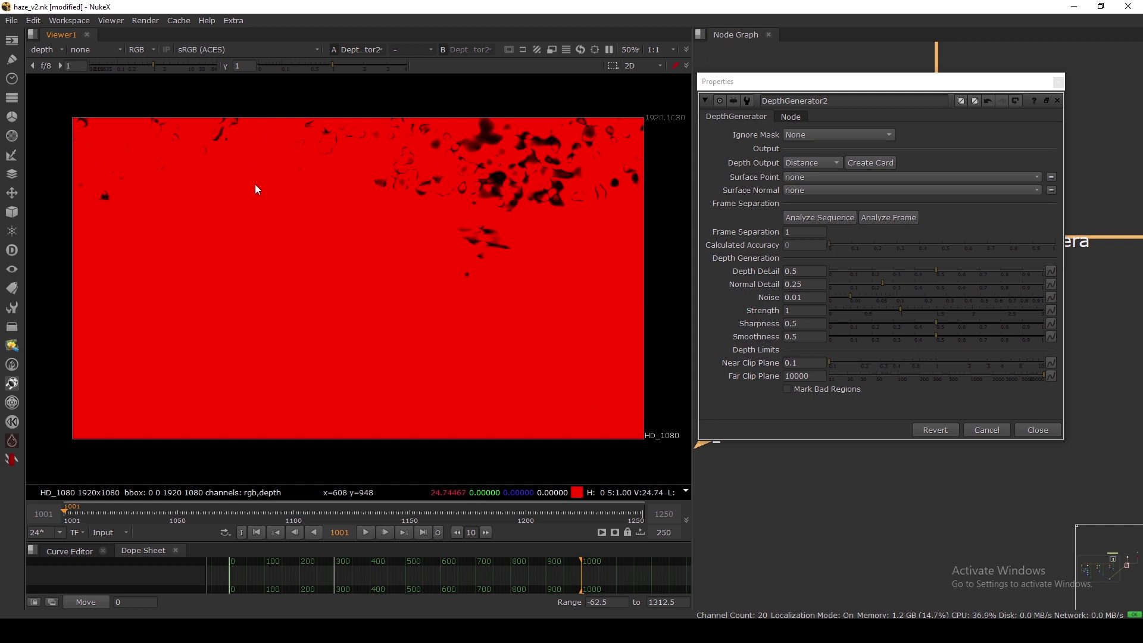
drag(82, 126, 599, 345)
drag(147, 66, 106, 69)
drag(123, 135, 542, 169)
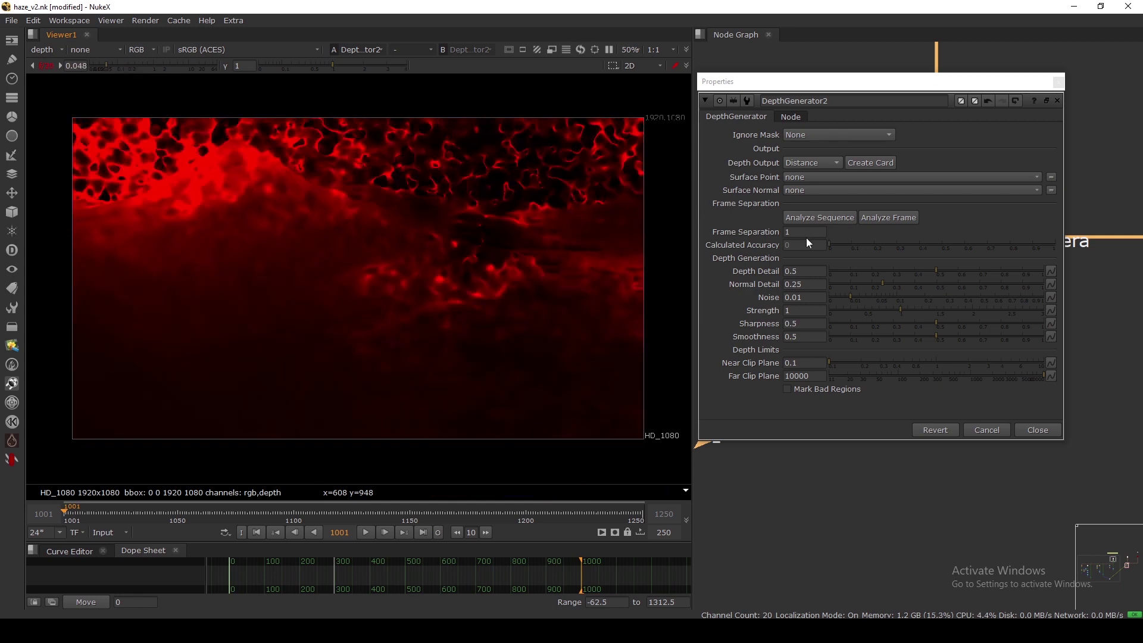
Move the properties clear of the DepthGenerator node and display the Read2 plate in rgba at normal gain.
mouse_move(796, 233)
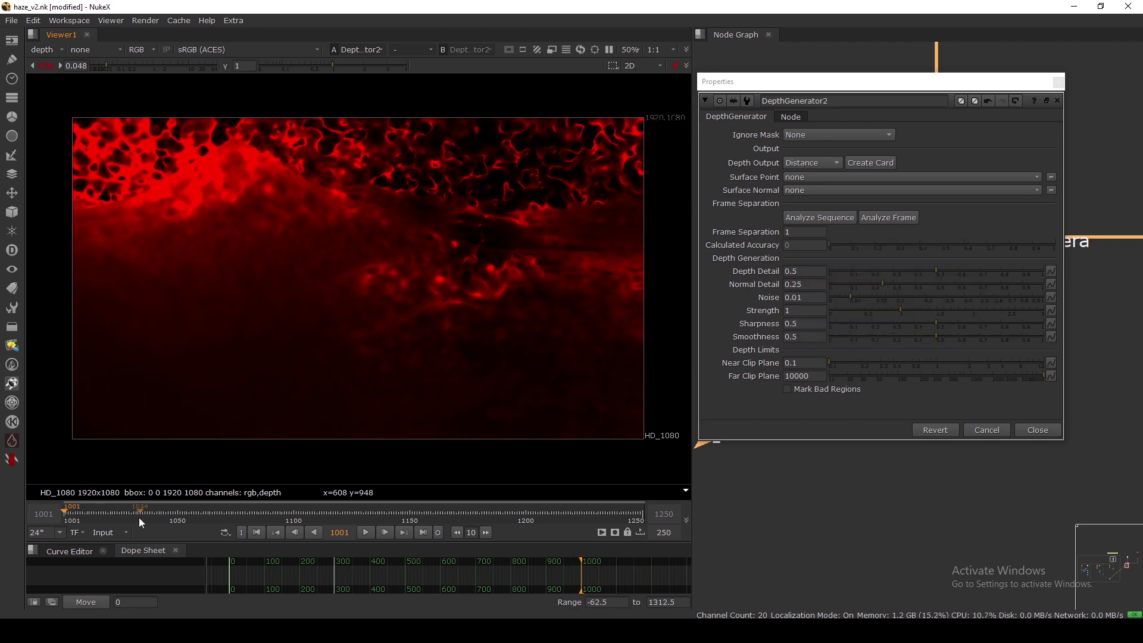
drag(944, 80, 926, 280)
scroll(921, 177, down, 3)
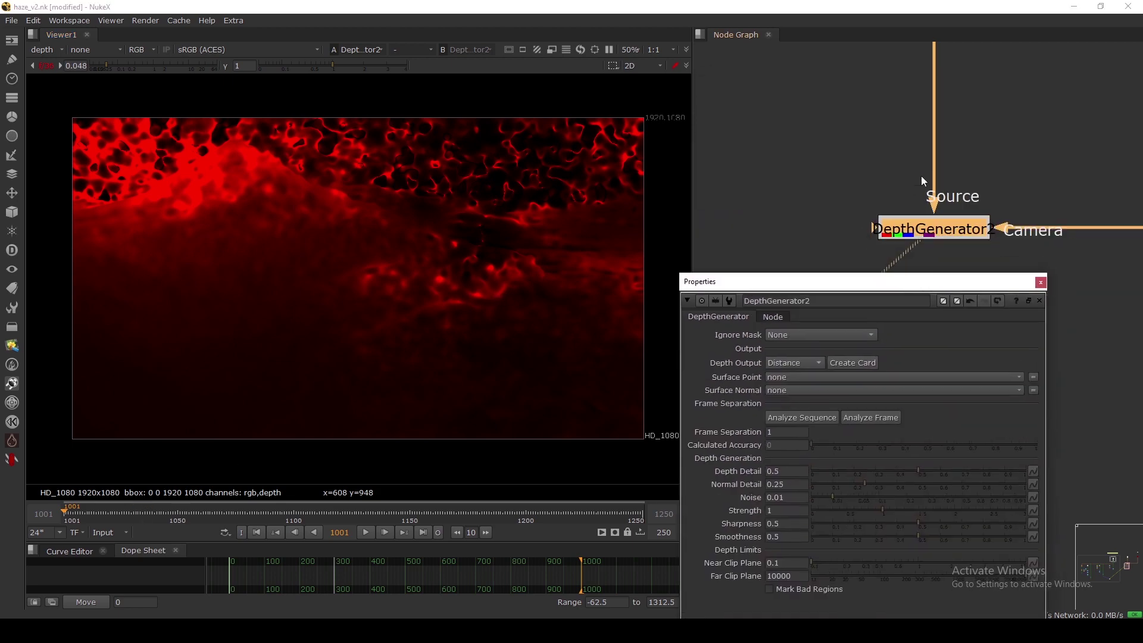
middle_drag(920, 177, 909, 214)
click(42, 51)
click(41, 76)
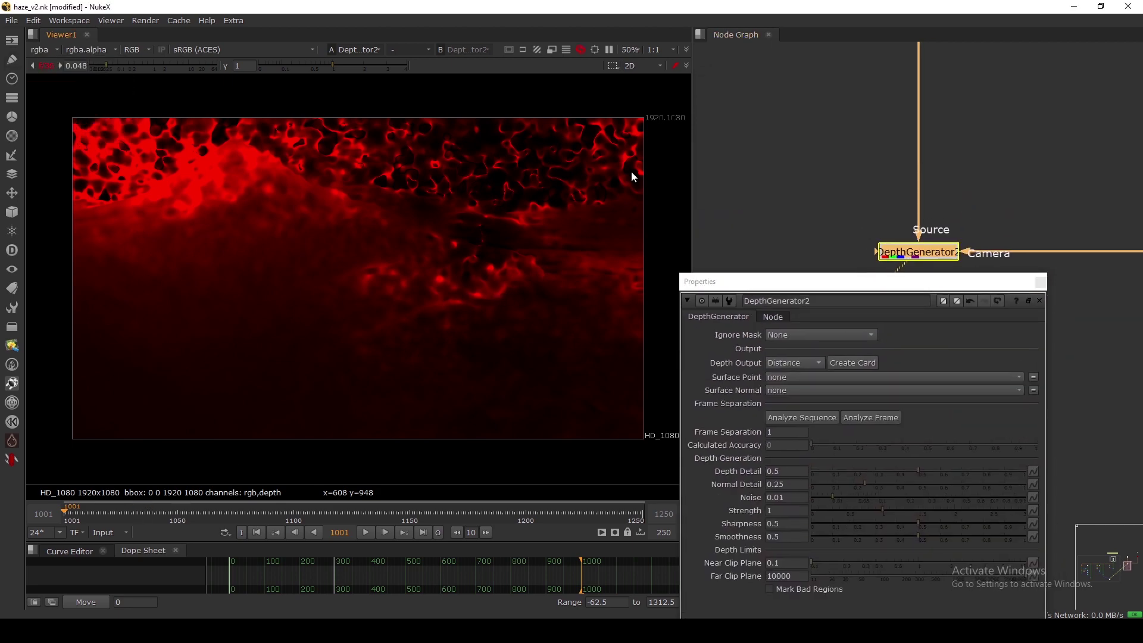
scroll(899, 155, down, 3)
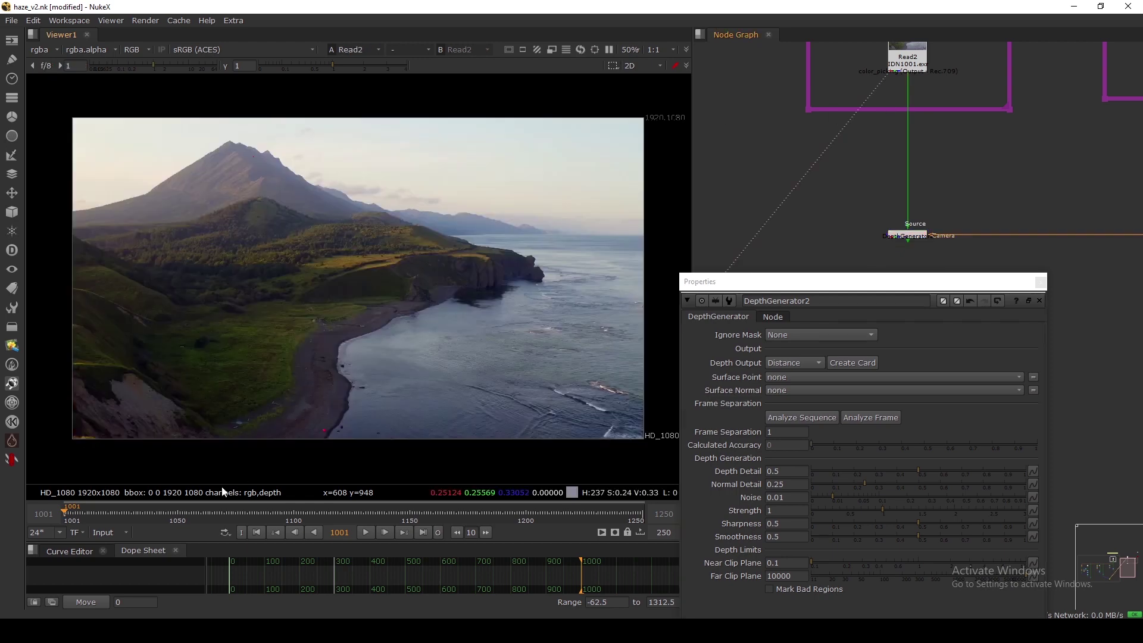
Examine the camera movement in the Read2 plate by advancing in 10-frame jumps and playing briefly, and return to frame 1001.
click(481, 531)
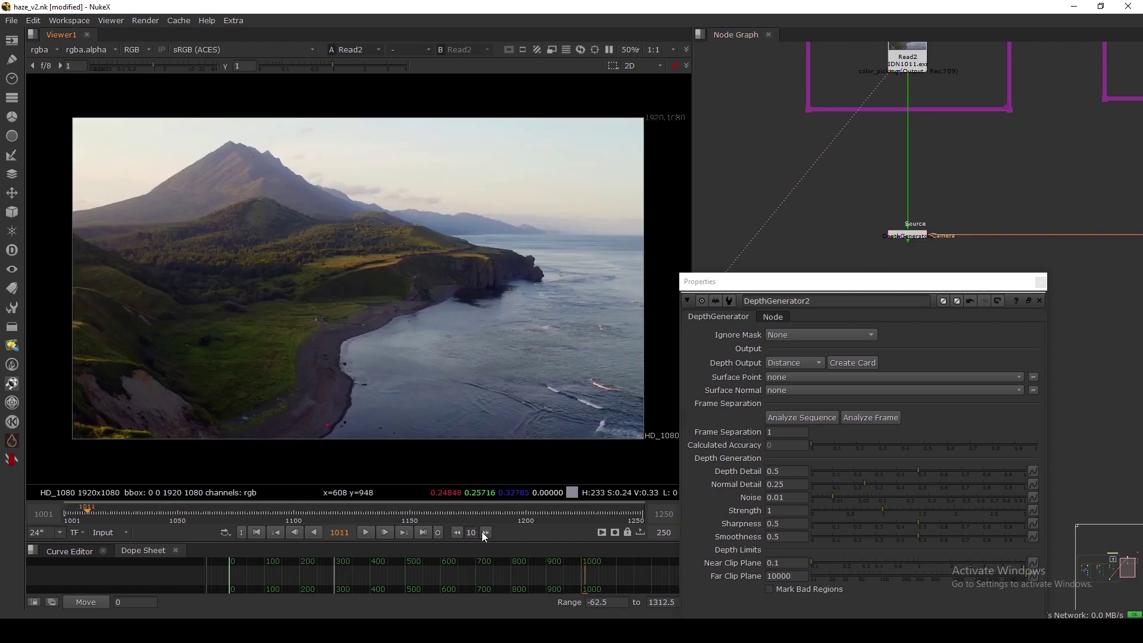
click(482, 531)
click(481, 531)
click(486, 532)
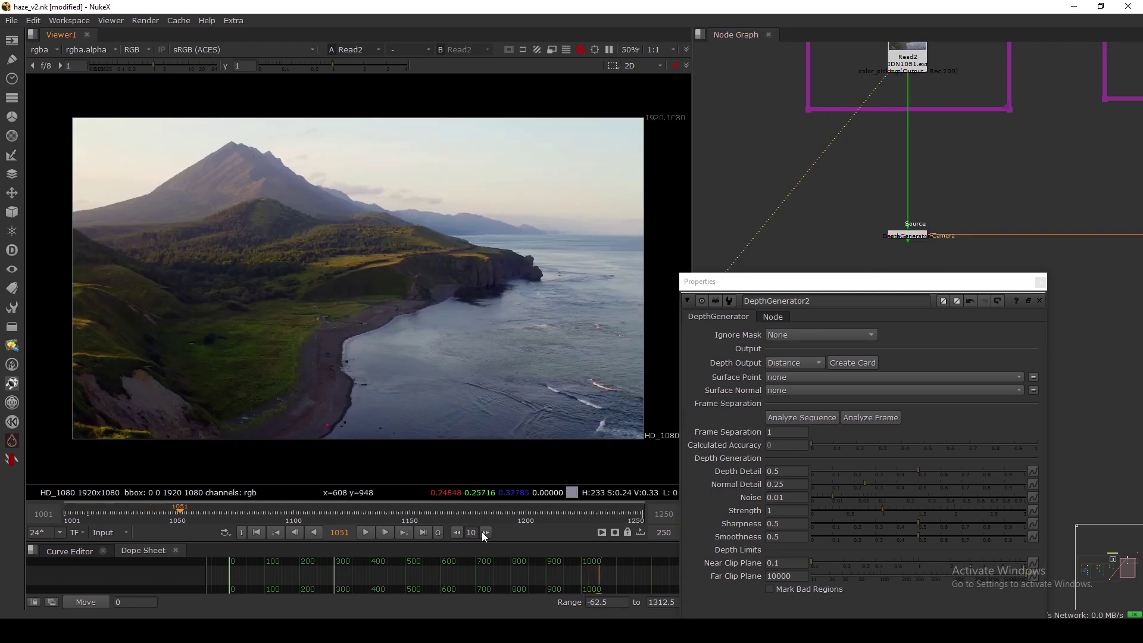
click(486, 532)
click(486, 533)
click(484, 533)
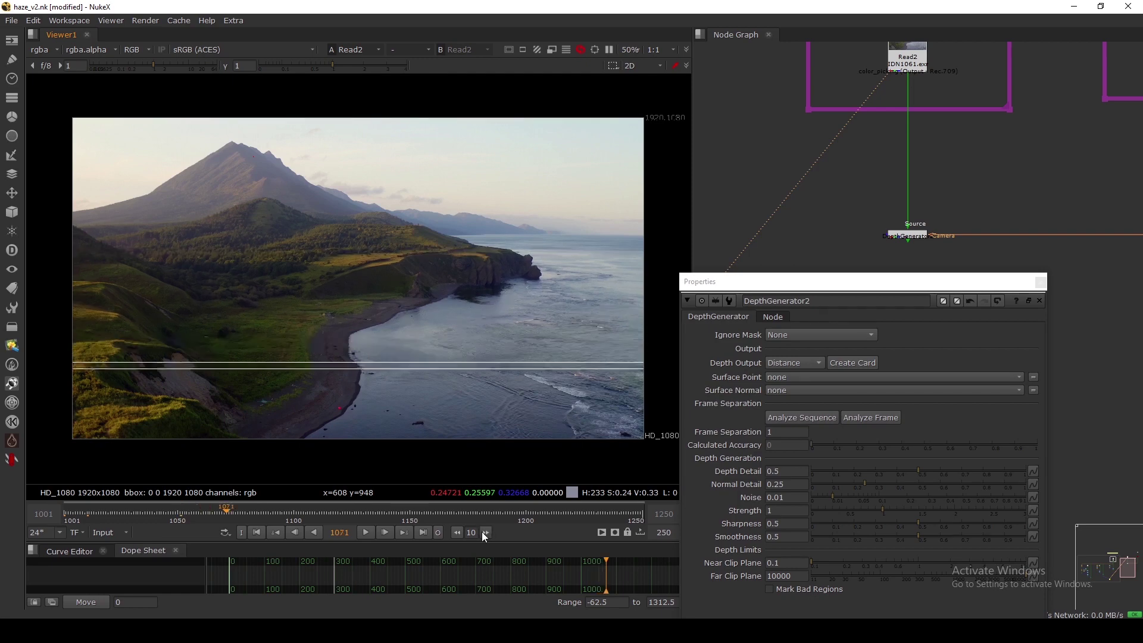
click(484, 533)
click(367, 532)
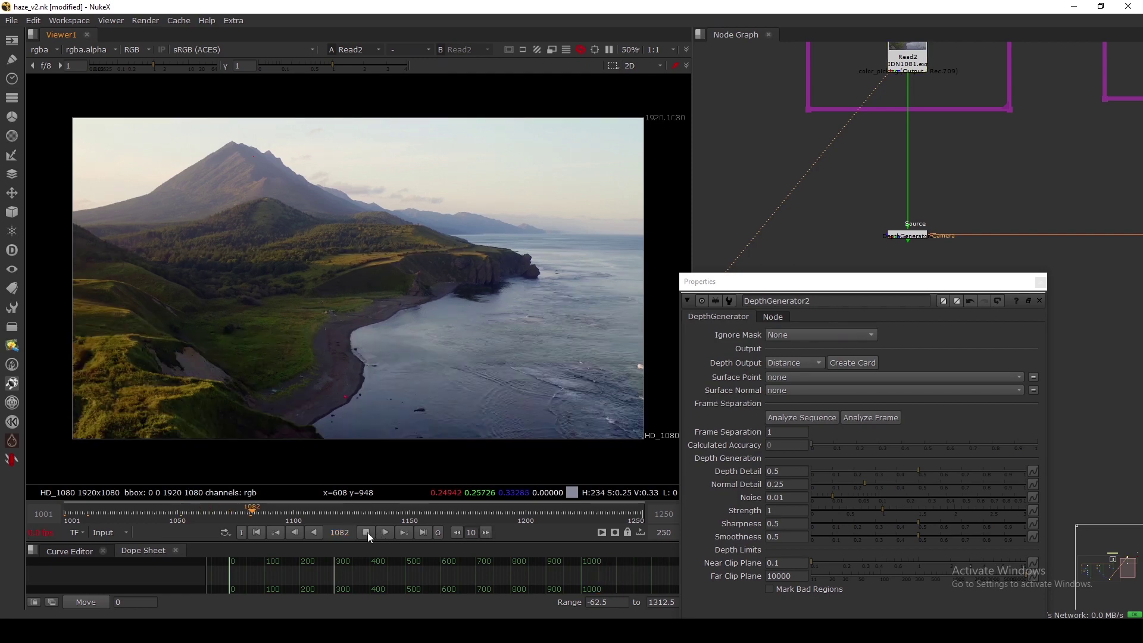
click(362, 532)
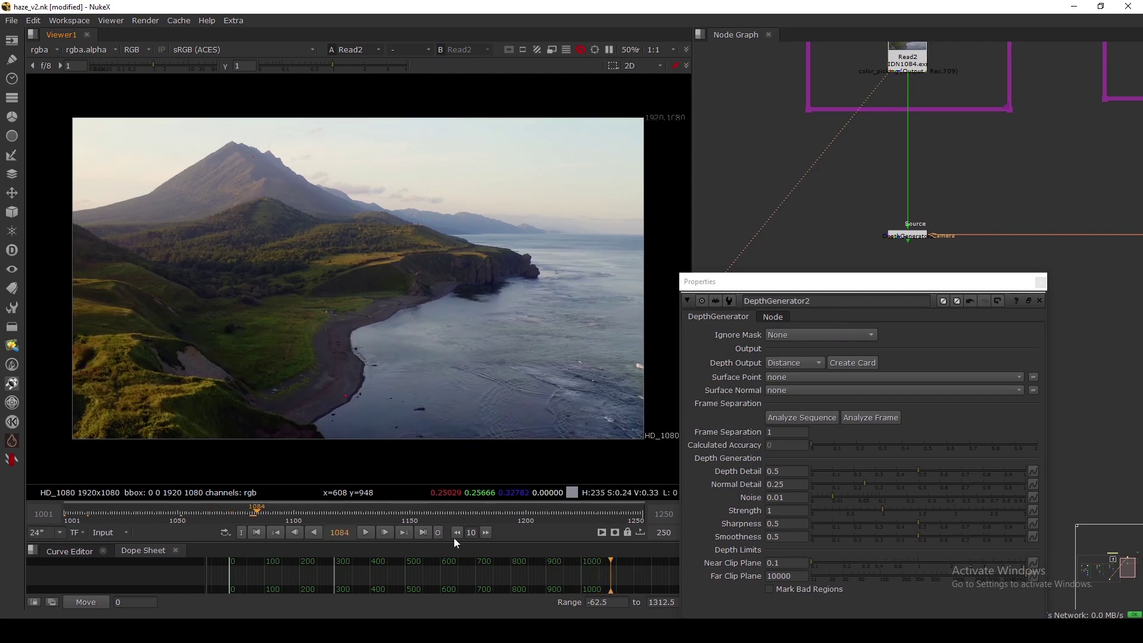
click(485, 534)
click(485, 534)
click(484, 534)
click(257, 533)
Open the DepthGenerator2 properties and display the node's depth layer with the settings placed clear of the image.
double_click(916, 236)
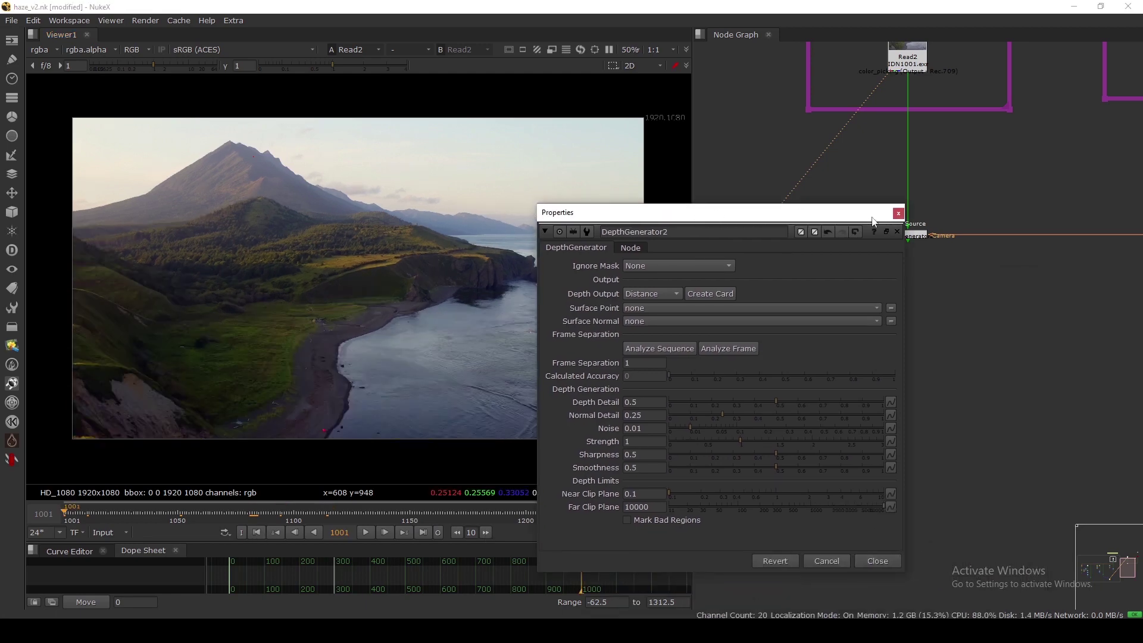
key(1)
drag(735, 217, 913, 78)
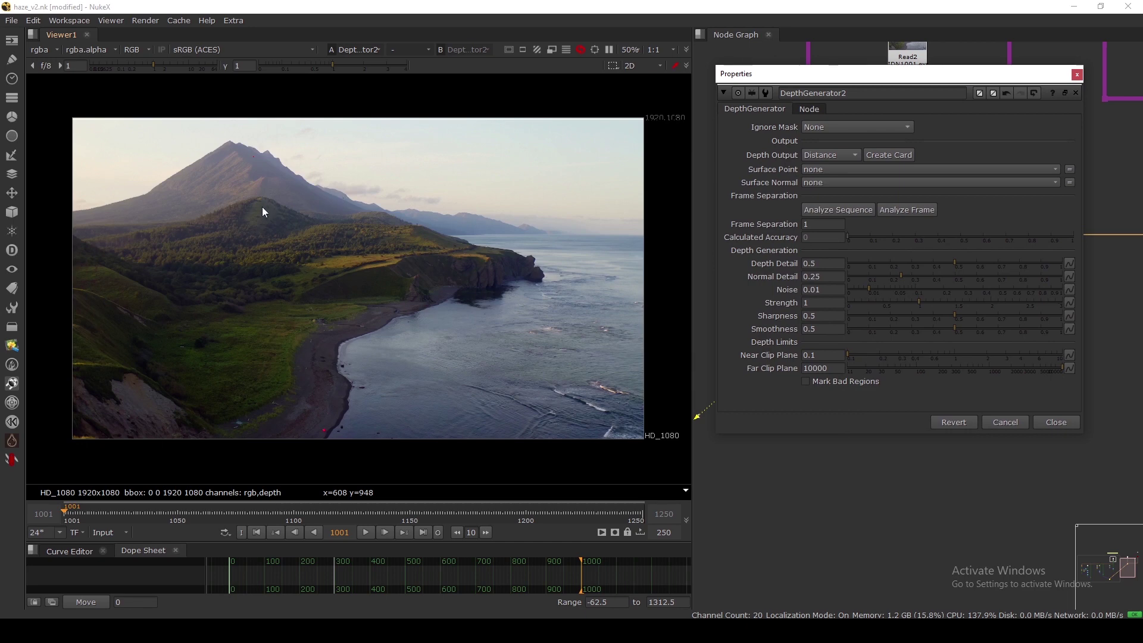
click(838, 210)
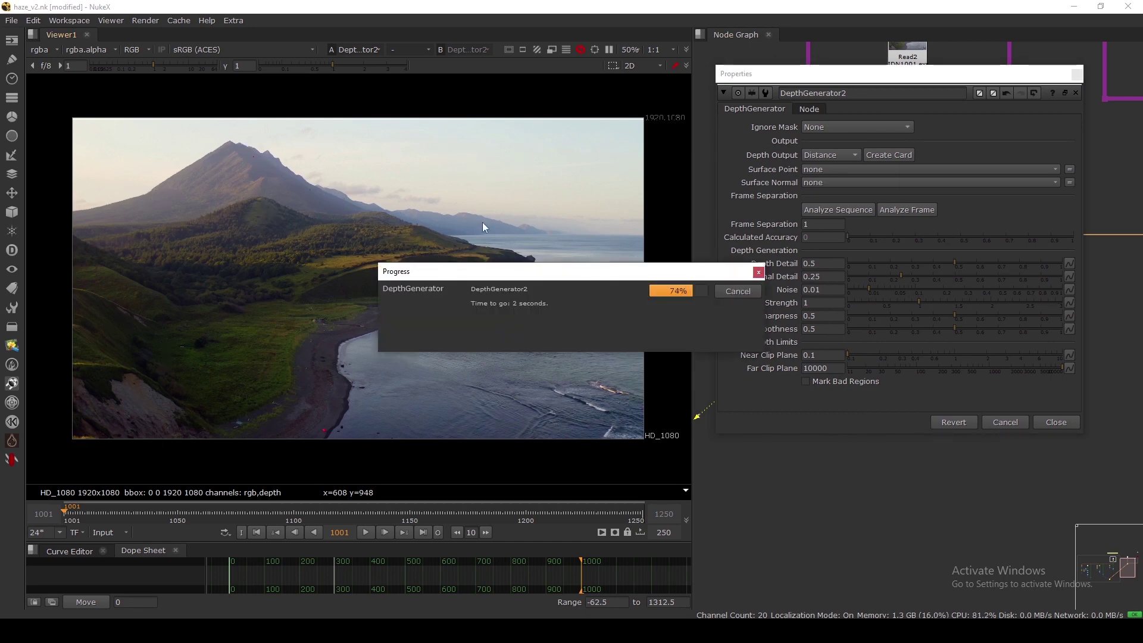
click(38, 49)
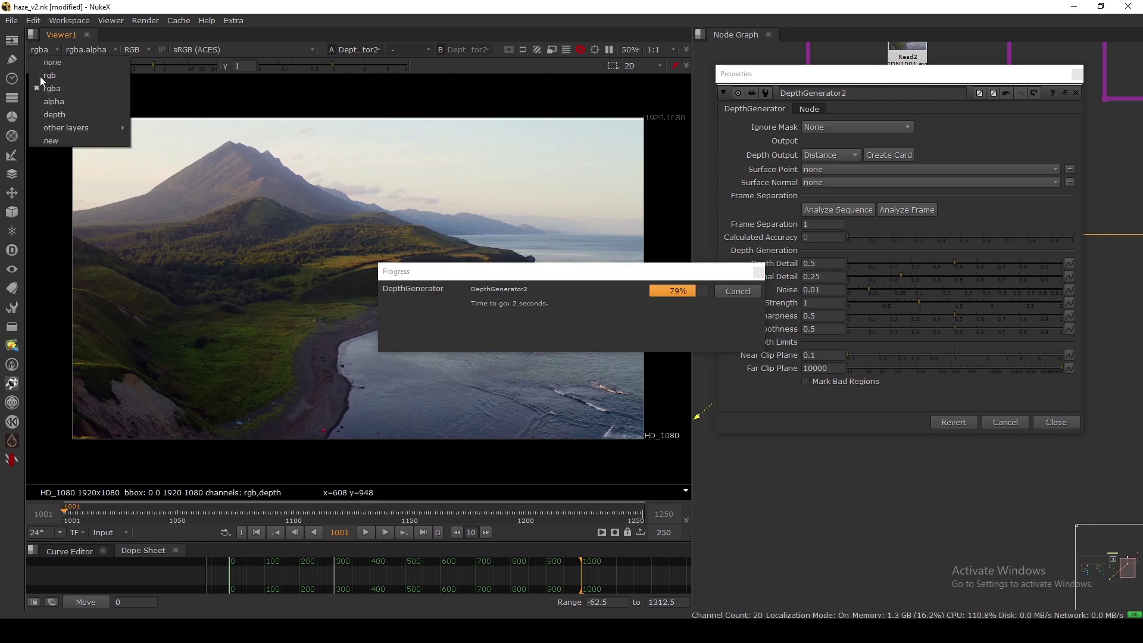
click(48, 115)
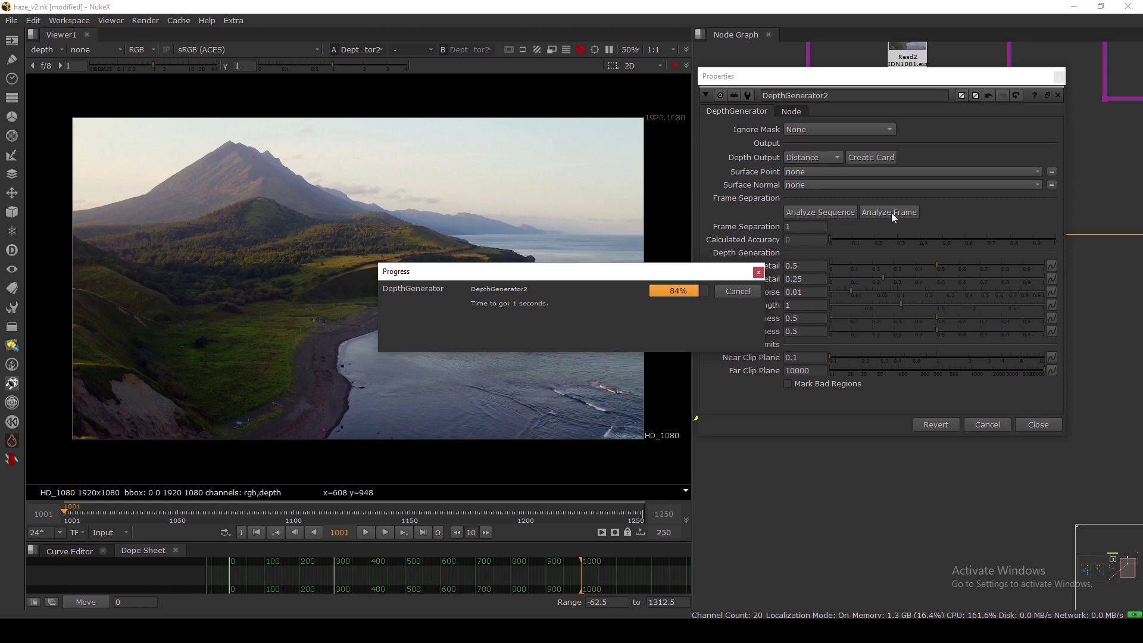
ctrl+shift+drag(82, 124, 632, 430)
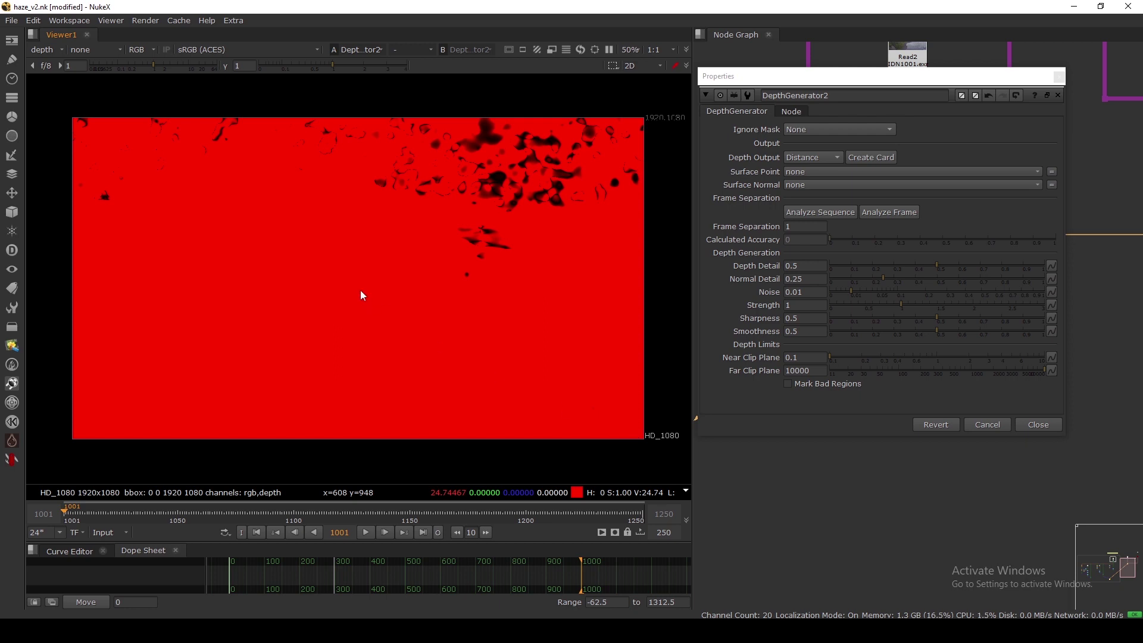
Set the DepthGenerator's Frame Separation to 61 and lower the viewer gain to 0.025 to inspect the depth.
drag(804, 228, 704, 219)
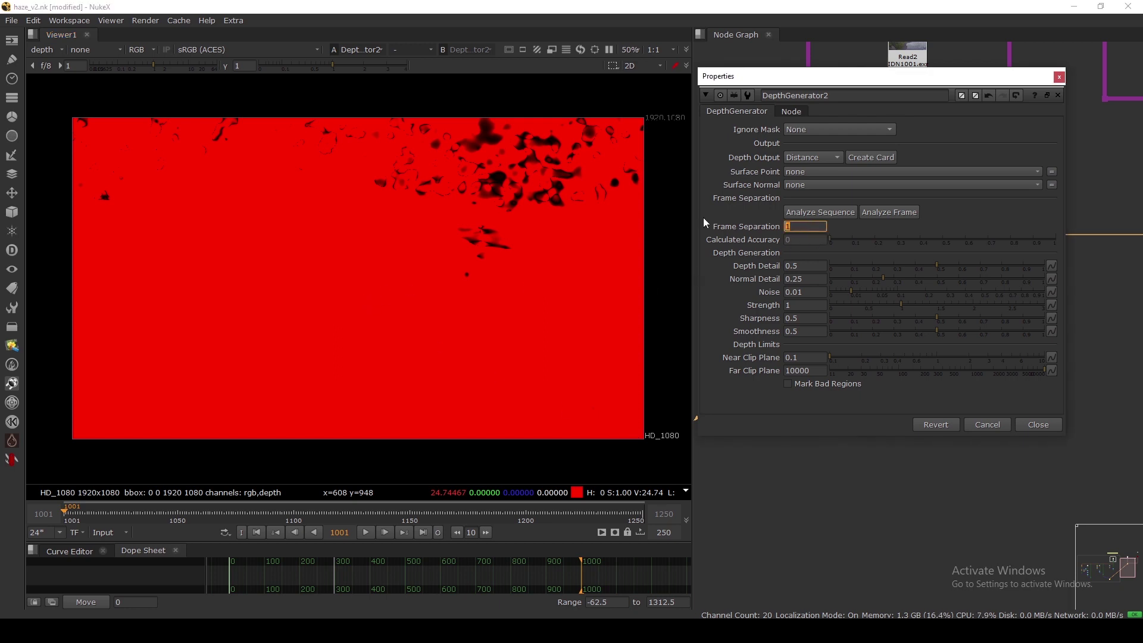
click(747, 224)
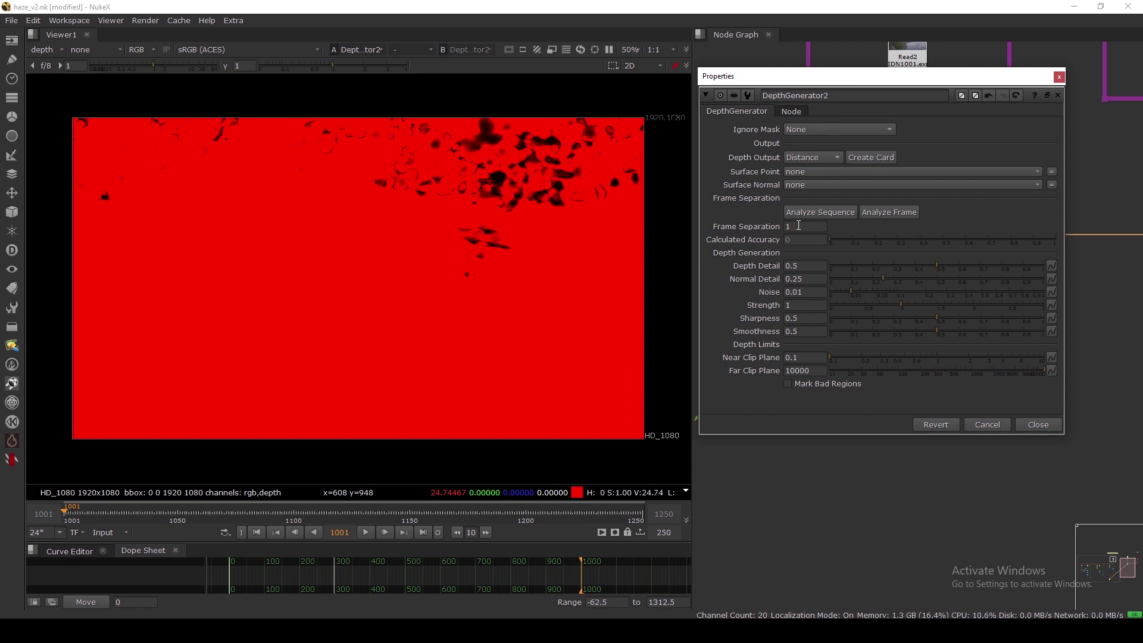
click(739, 229)
text(6)
text(1)
key(Return)
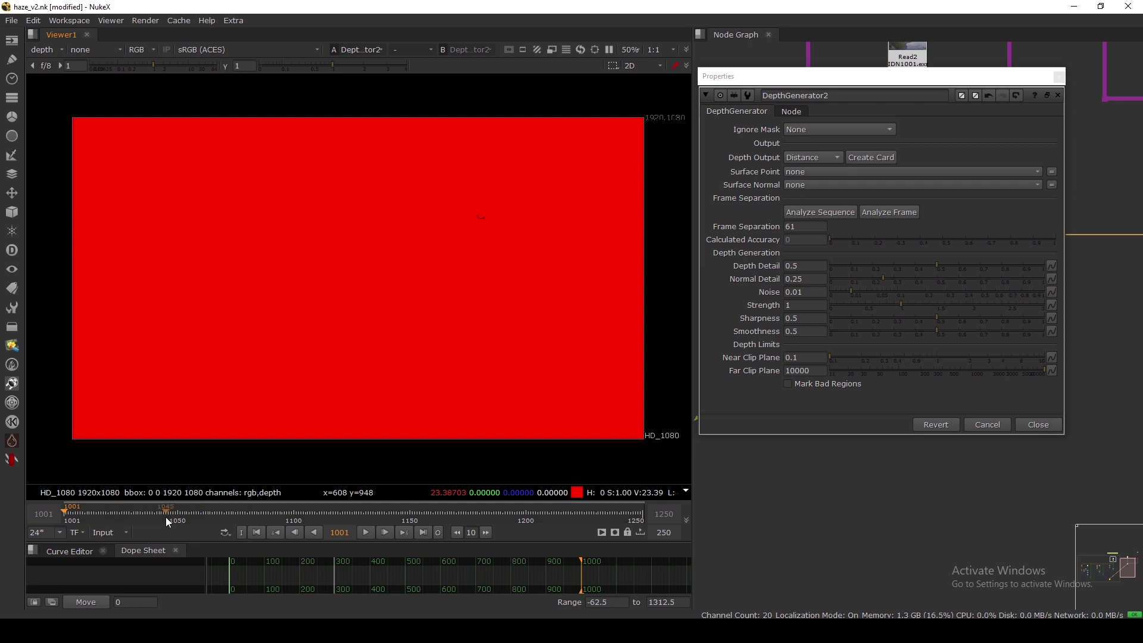
drag(144, 63, 96, 73)
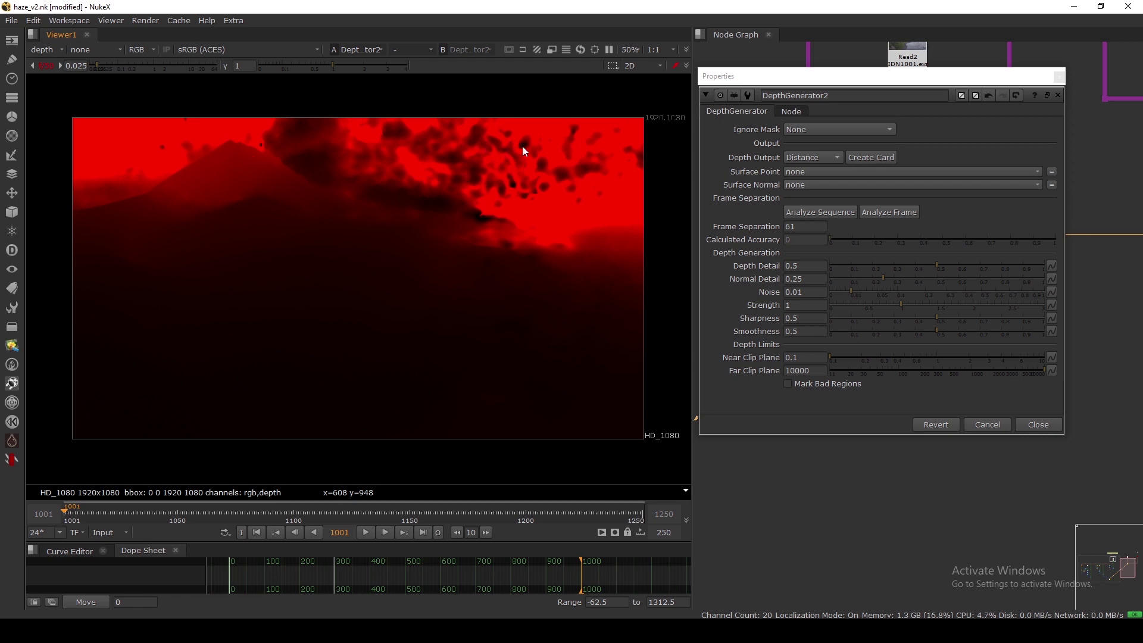
Compare the depth pass with Frame Separation at 1, and restore the value to 61.
drag(799, 226, 751, 227)
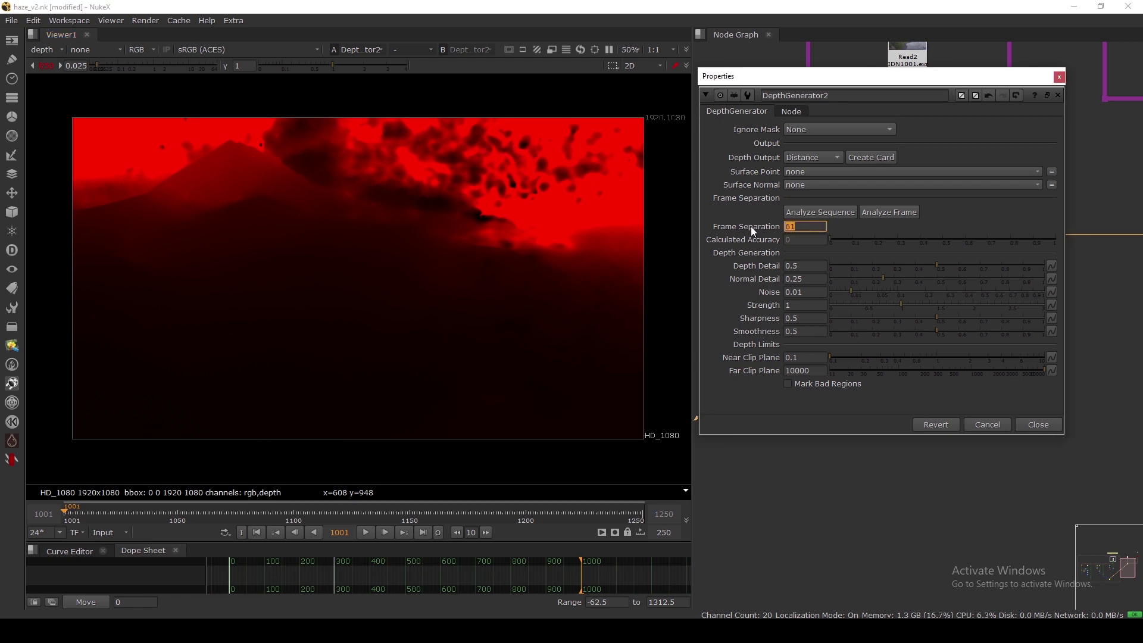
click(748, 232)
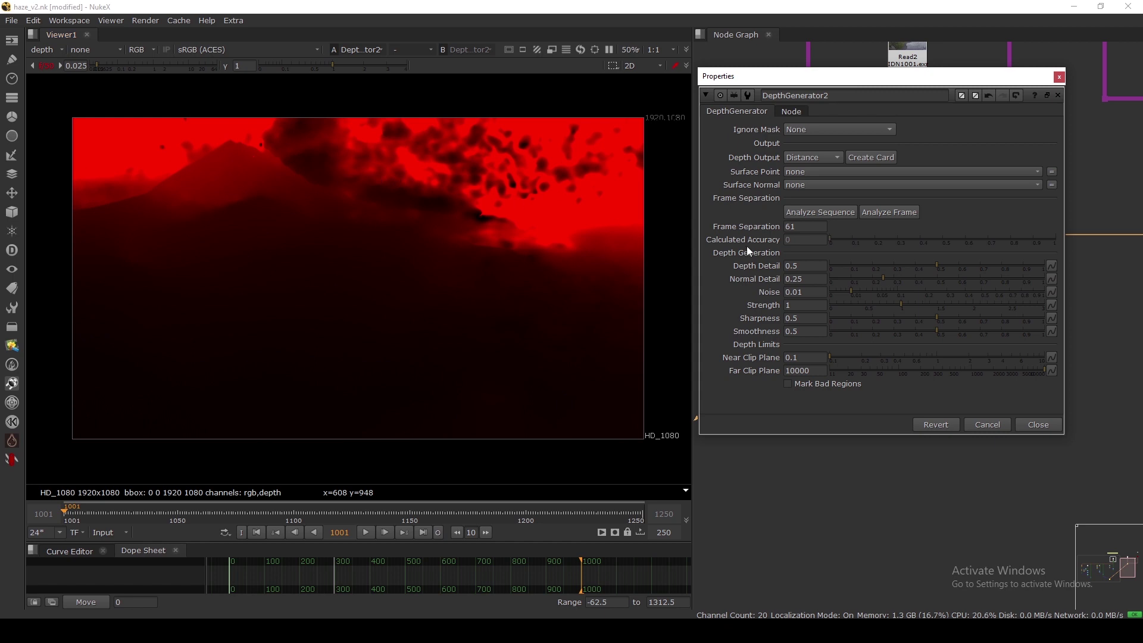
double_click(804, 228)
text(1)
key(Return)
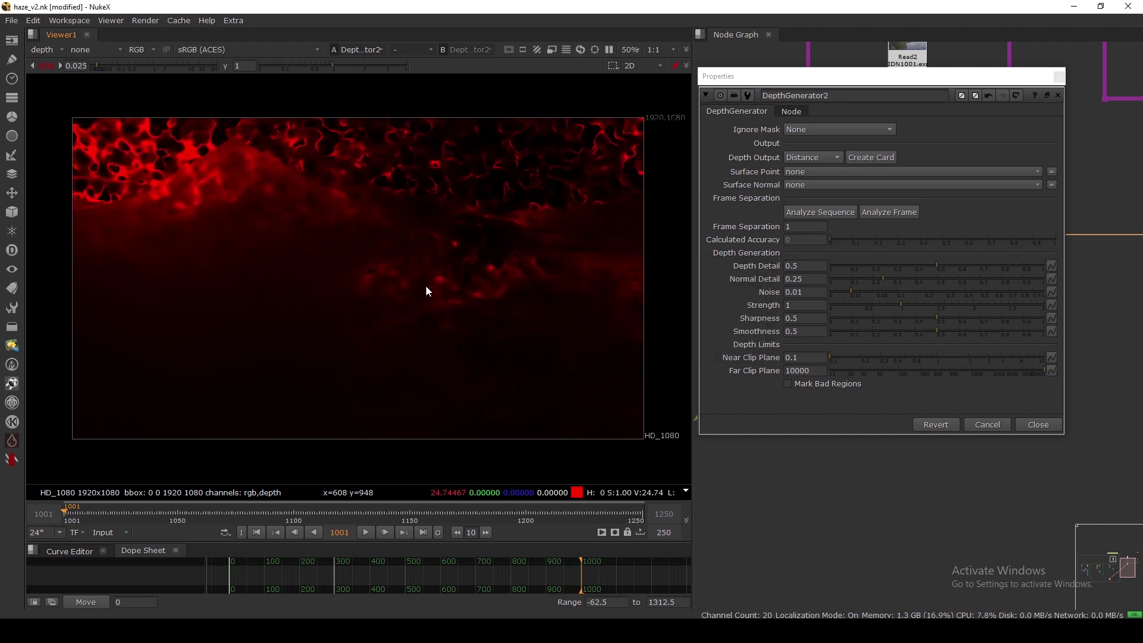
drag(798, 226, 738, 219)
text(61)
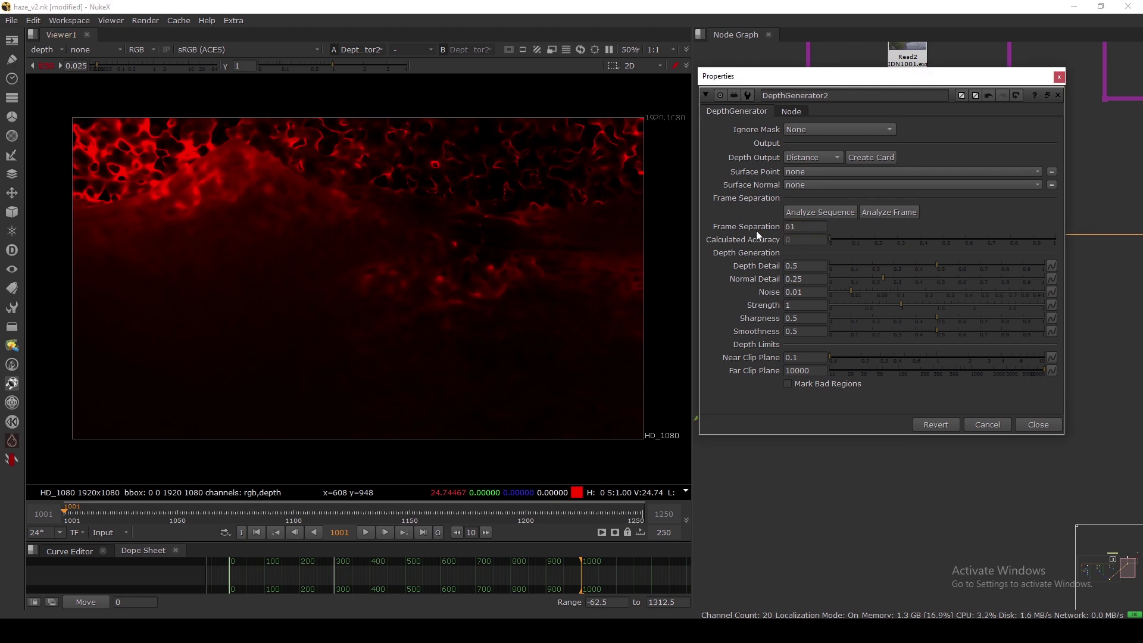
key(Return)
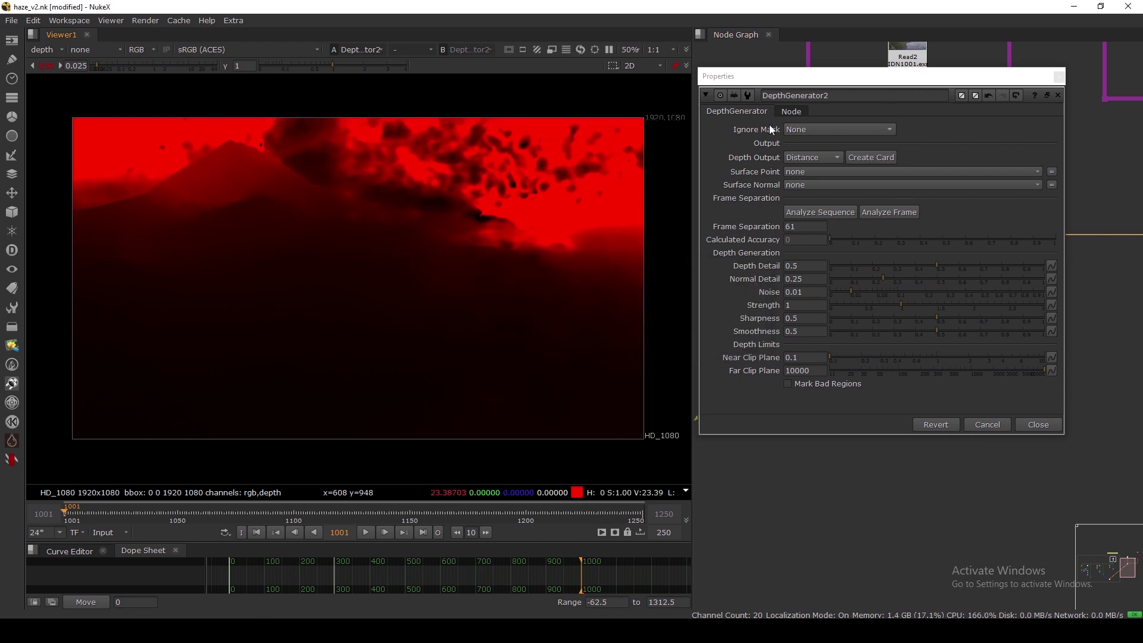
Set the DepthGenerator's Depth Detail to 1.
click(801, 266)
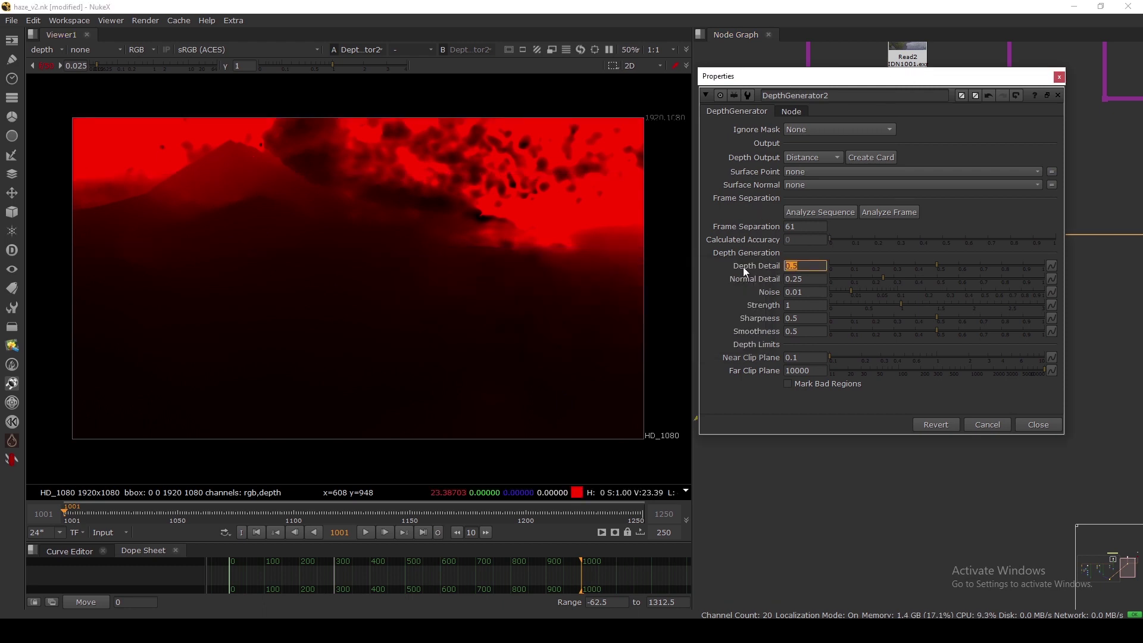
text(1)
key(Return)
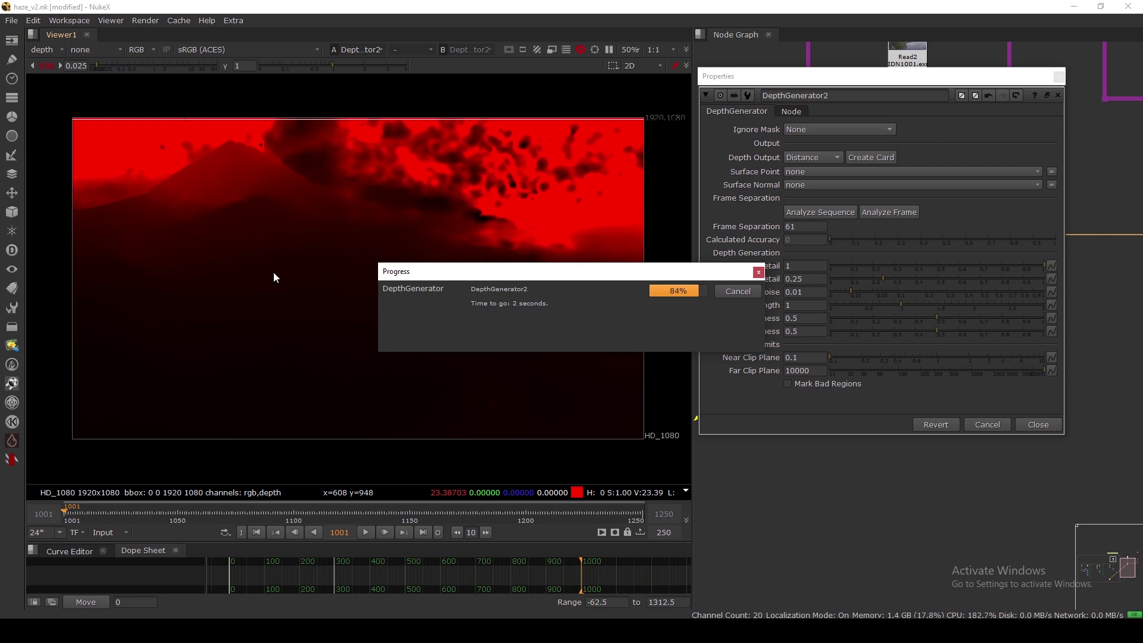
Compare Depth Detail 0.5 against 1, restoring 1, and inspect the mountain edges and sky in the depth pass.
click(804, 266)
text(.5)
key(Return)
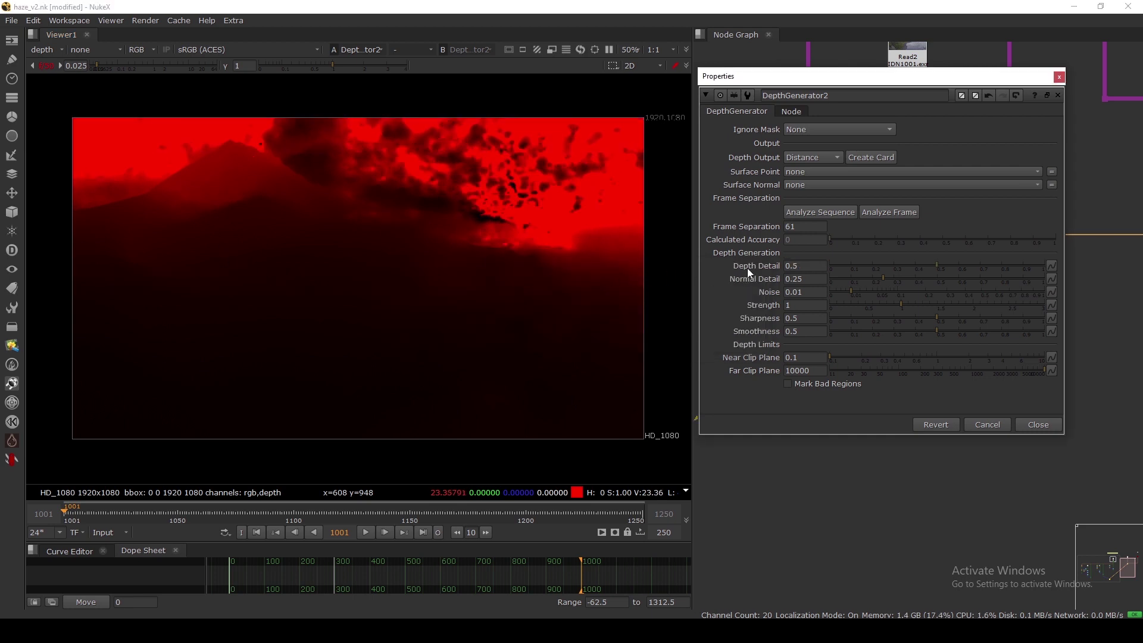
text(1)
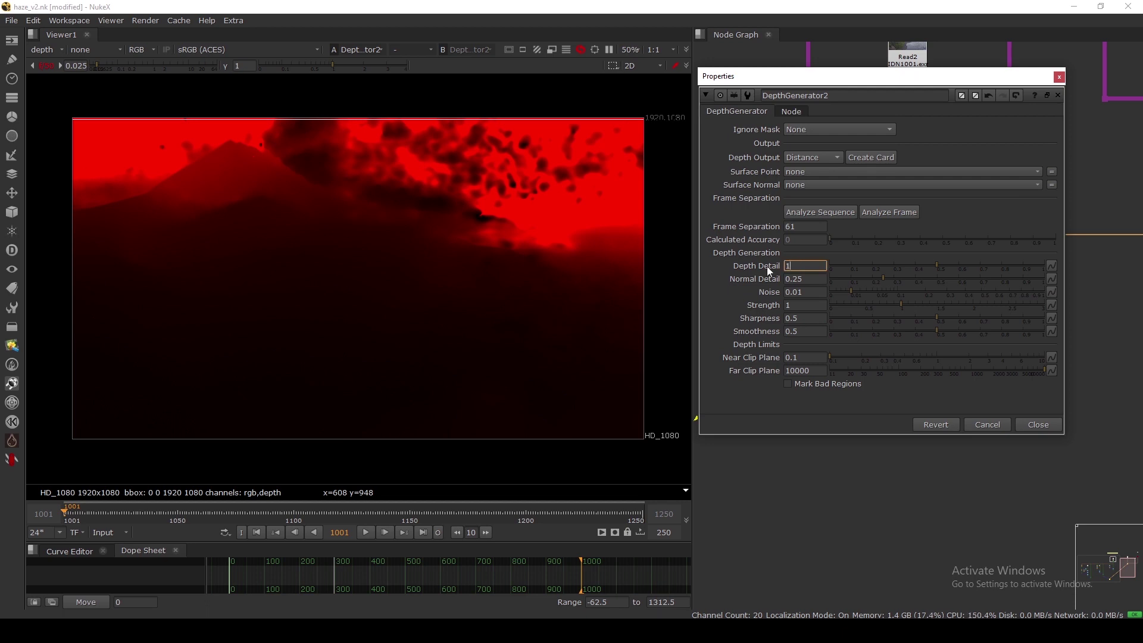
key(Return)
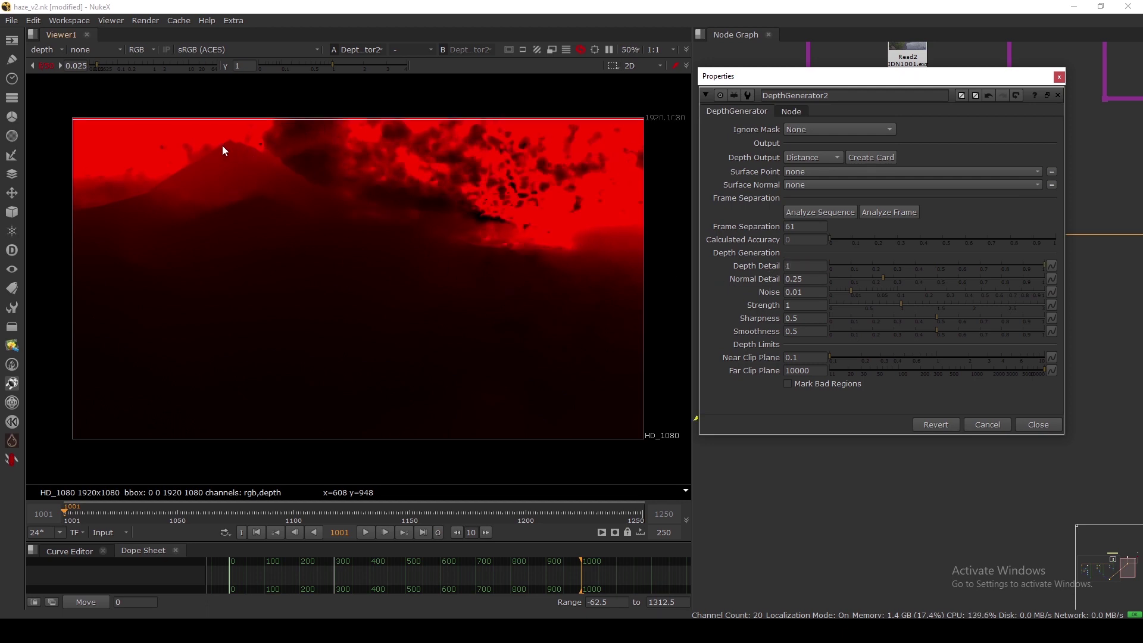
scroll(223, 150, up, 5)
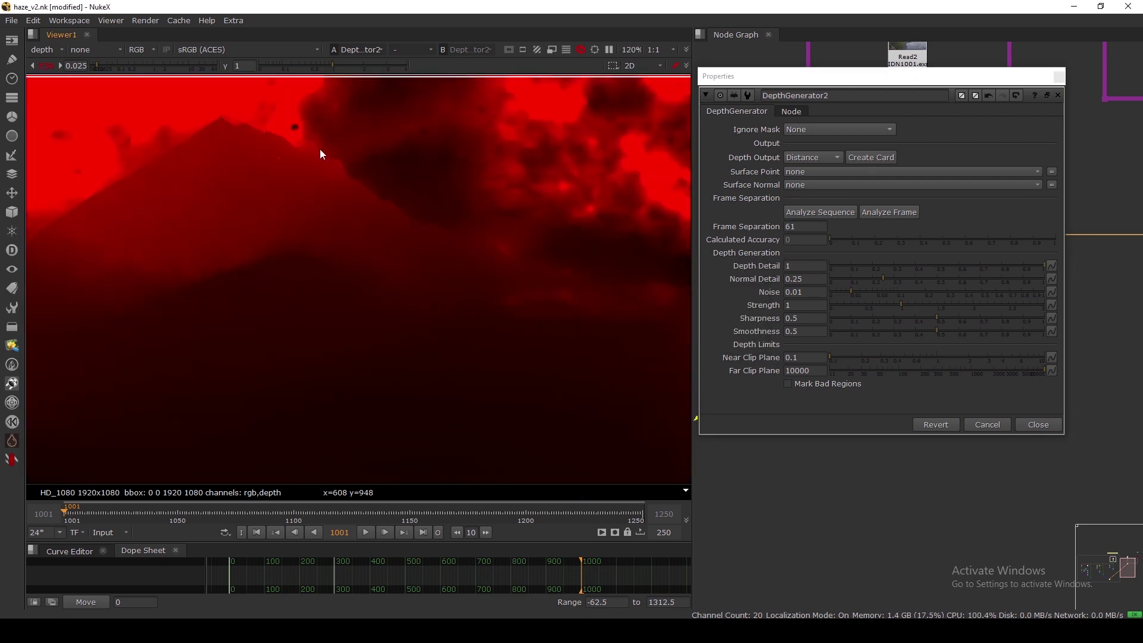
scroll(349, 218, down, 5)
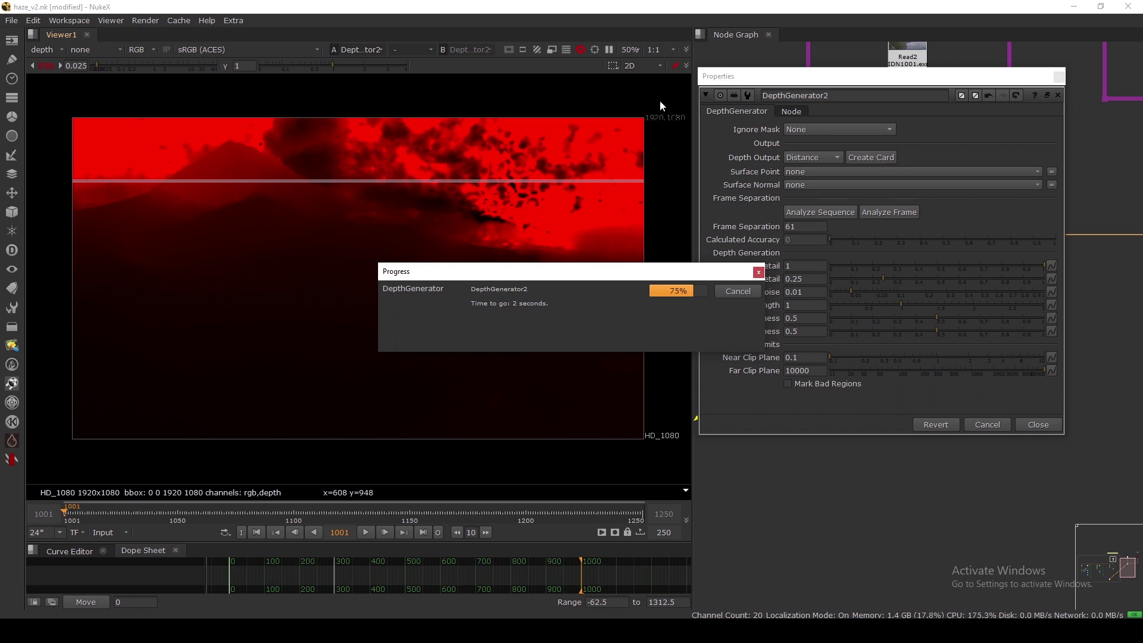
drag(341, 137, 622, 184)
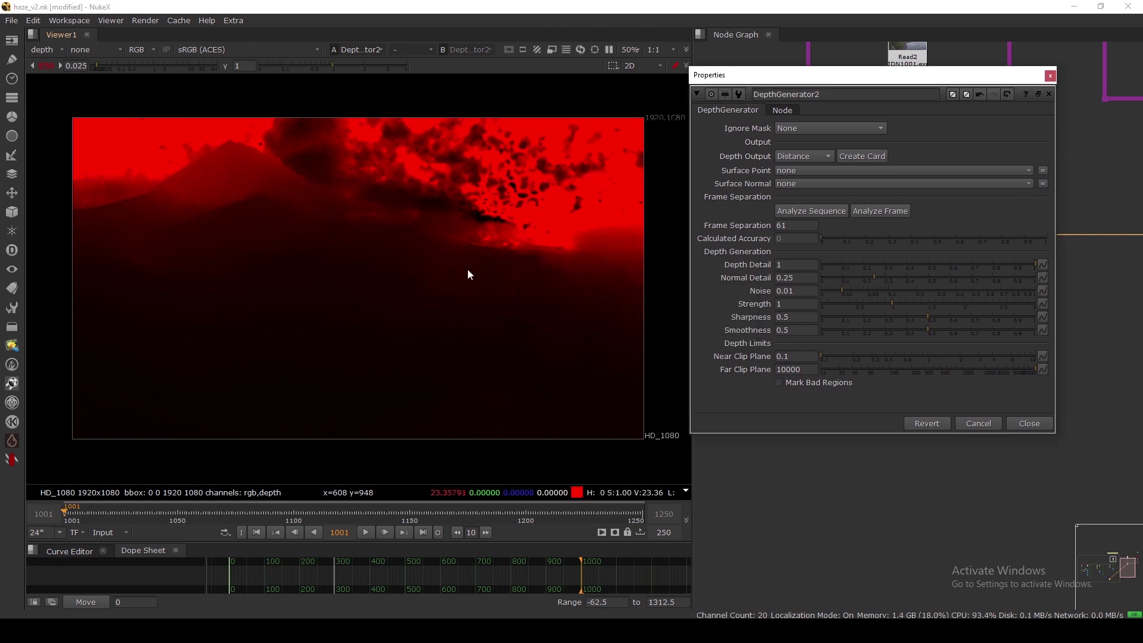
Close the DepthGenerator2 properties and move the unconnected DepthGenerator node from above the camera group to beside the connected one.
drag(872, 81, 831, 77)
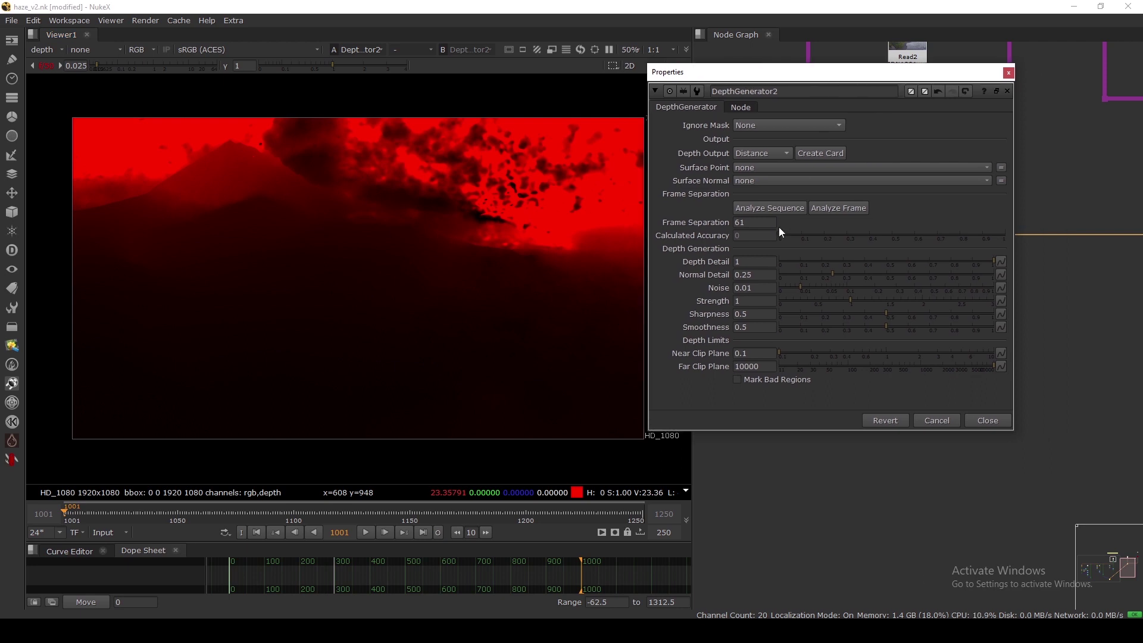
click(987, 421)
scroll(917, 310, down, 3)
middle_drag(1040, 221, 917, 345)
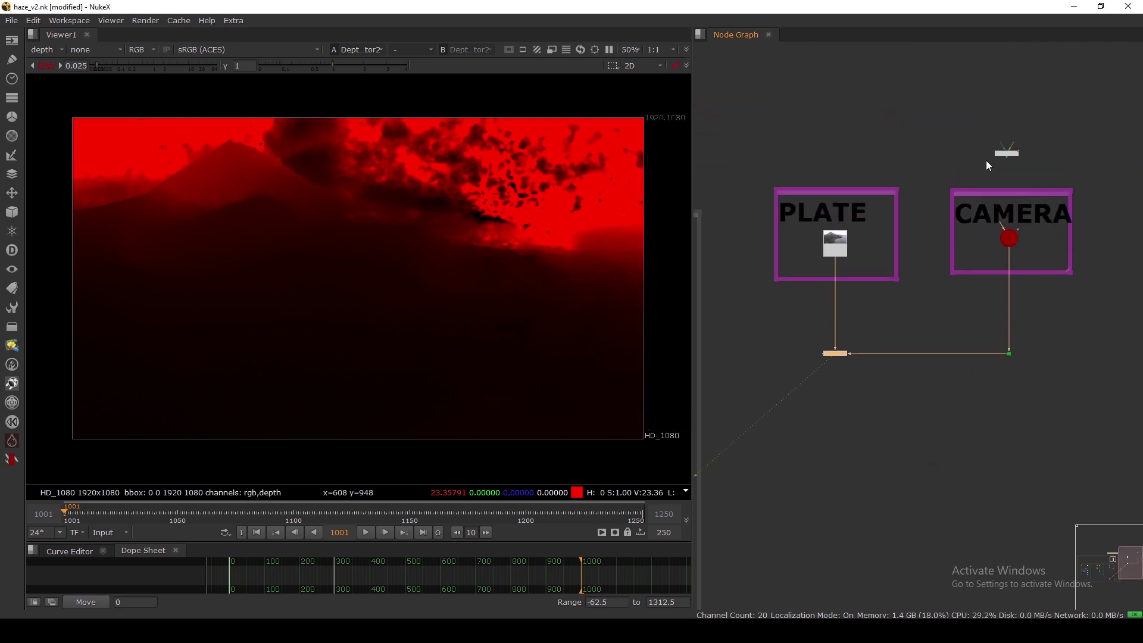
scroll(986, 159, up, 4)
drag(1030, 148, 807, 380)
middle_drag(807, 380, 1045, 182)
drag(1045, 182, 773, 299)
scroll(773, 300, down, 4)
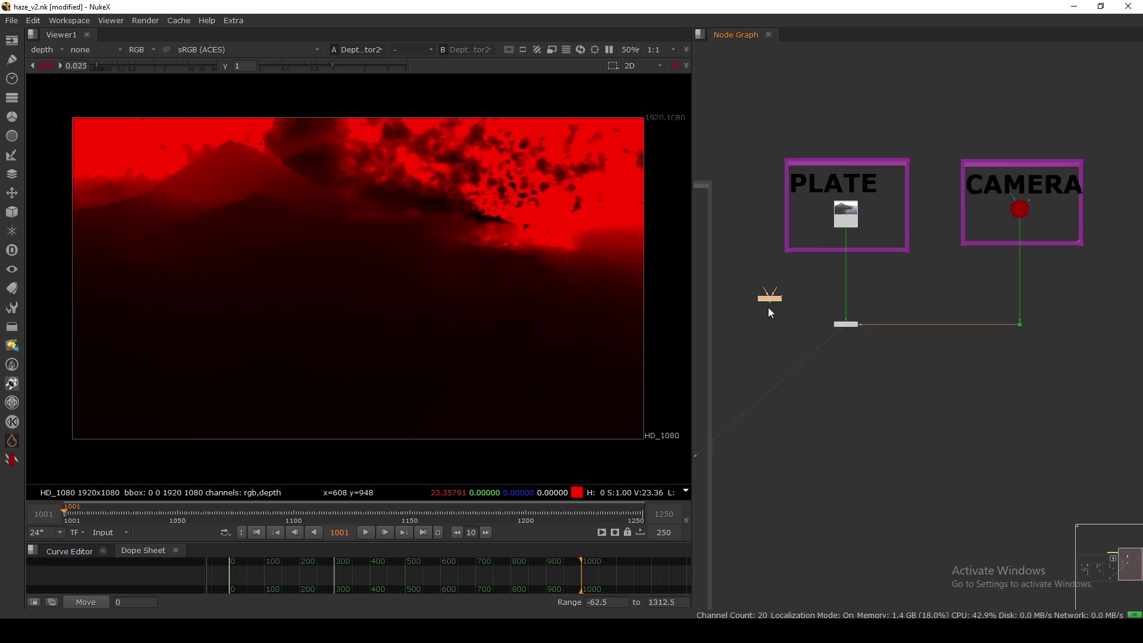
middle_drag(768, 309, 859, 324)
scroll(859, 323, up, 3)
drag(939, 266, 810, 345)
Examine the DEPHT HAZE section of the node graph and its plate and Grade branches.
scroll(800, 338, down, 4)
middle_drag(695, 361, 883, 294)
scroll(889, 220, up, 1)
scroll(888, 220, down, 5)
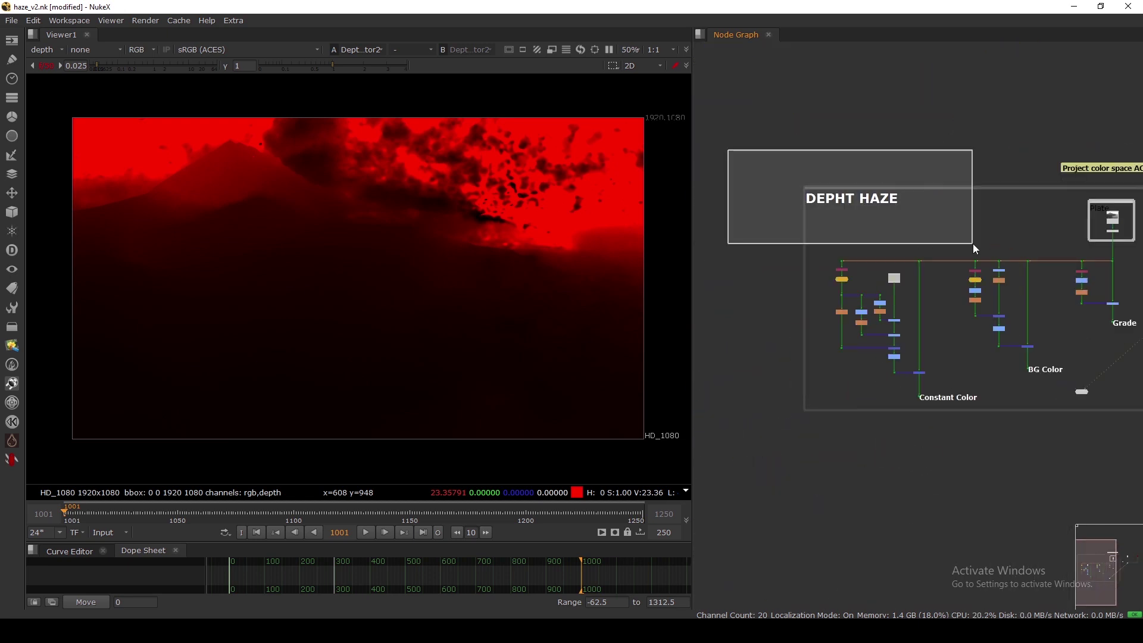
scroll(850, 230, up, 4)
scroll(851, 230, up, 3)
scroll(909, 264, down, 3)
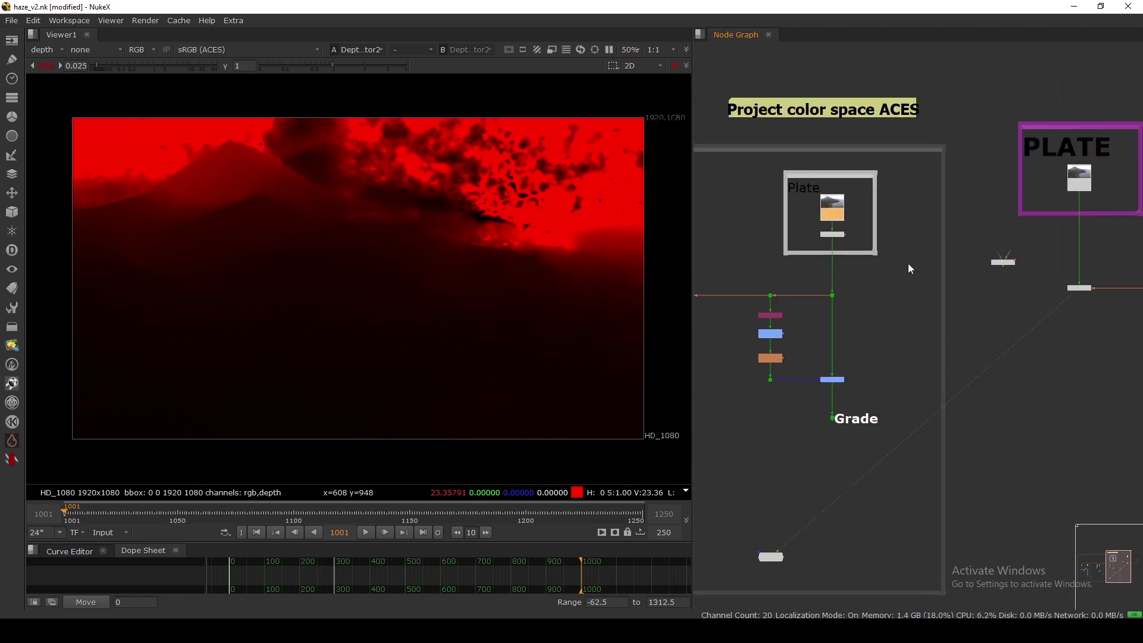
Swap DepthGenerator1 into DepthGenerator2's place with the plate, camera and viewer connections, and leave DepthGenerator2 disconnected beside it.
scroll(827, 283, up, 3)
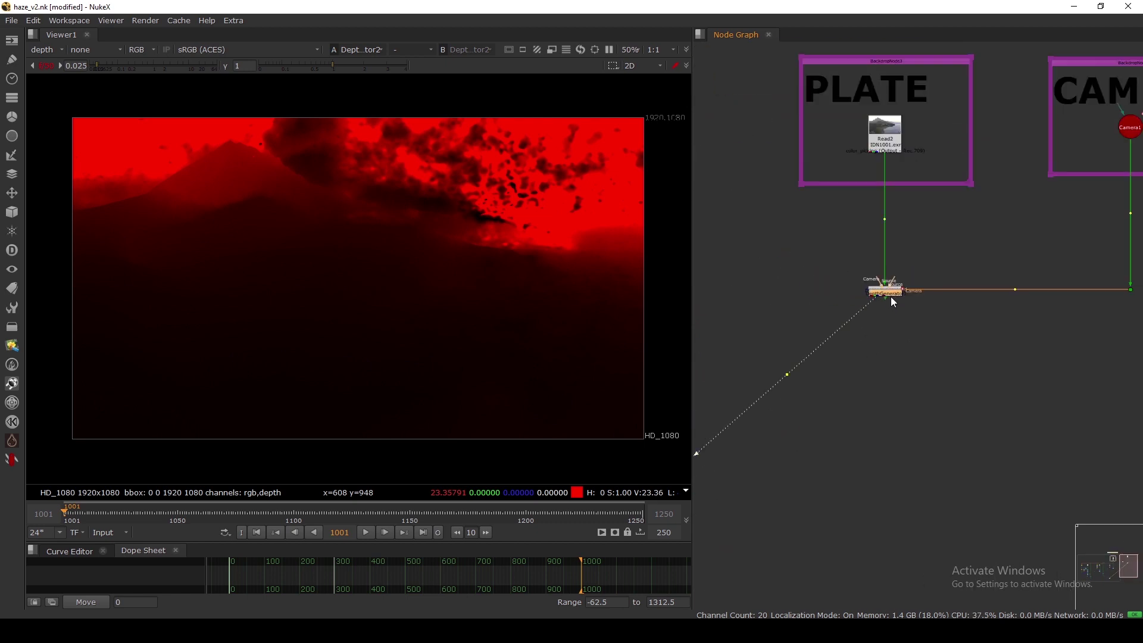
ctrl+shift+drag(890, 297, 891, 291)
drag(782, 255, 787, 248)
scroll(869, 295, up, 3)
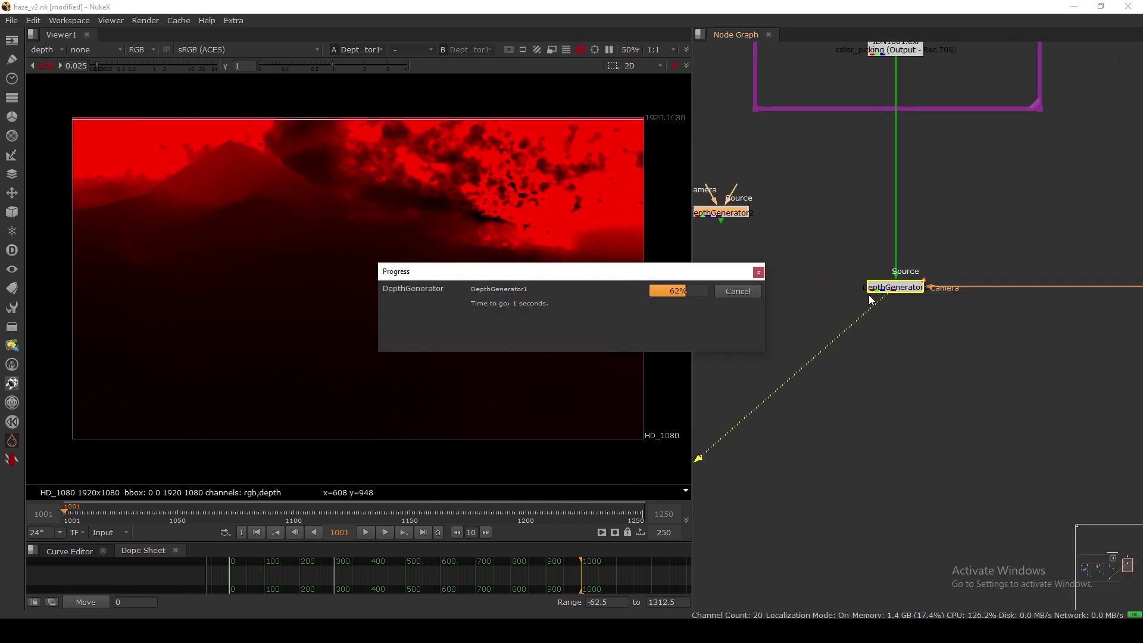
Review DepthGenerator1's frame separation and depth generation settings against the mountain and foreground in the depth pass, and close its properties.
scroll(940, 280, up, 2)
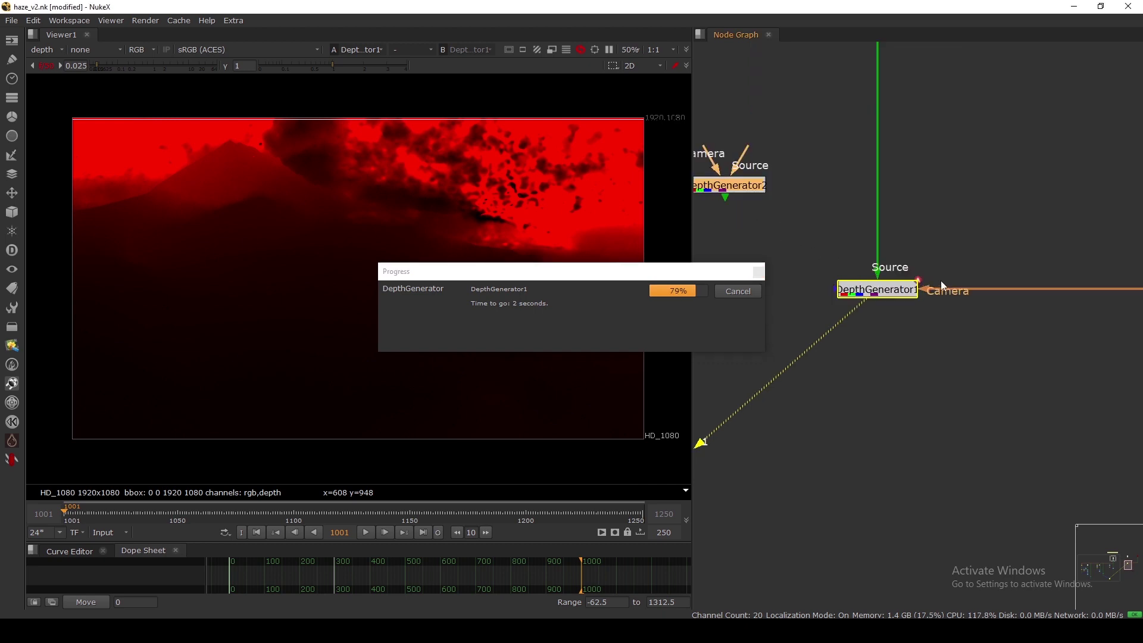
scroll(903, 275, up, 3)
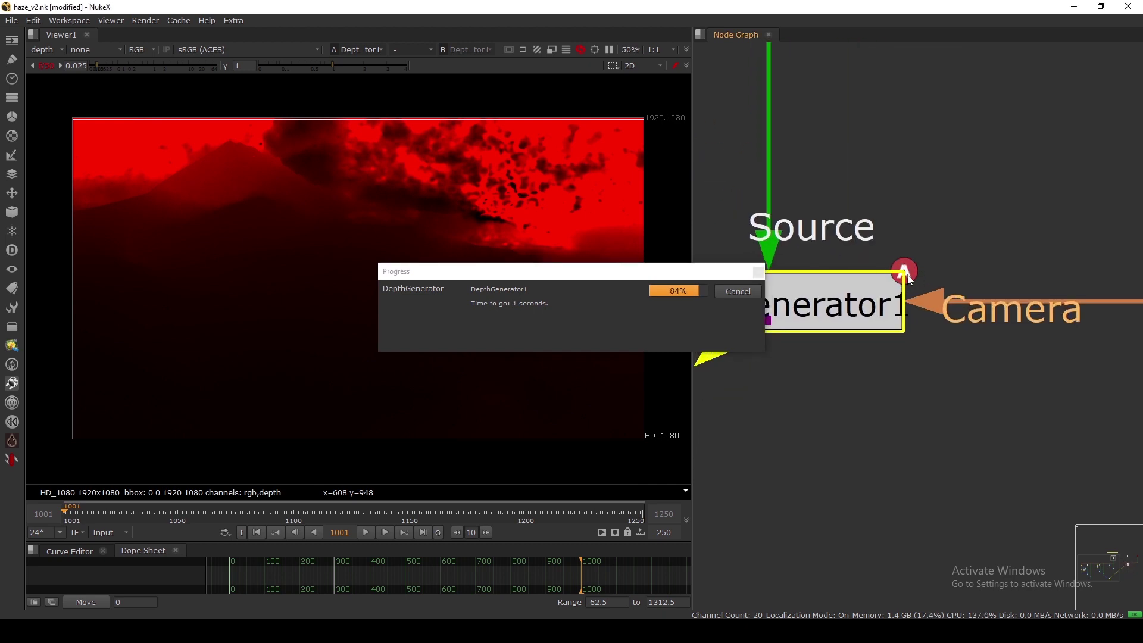
scroll(917, 261, down, 3)
middle_drag(740, 210, 846, 239)
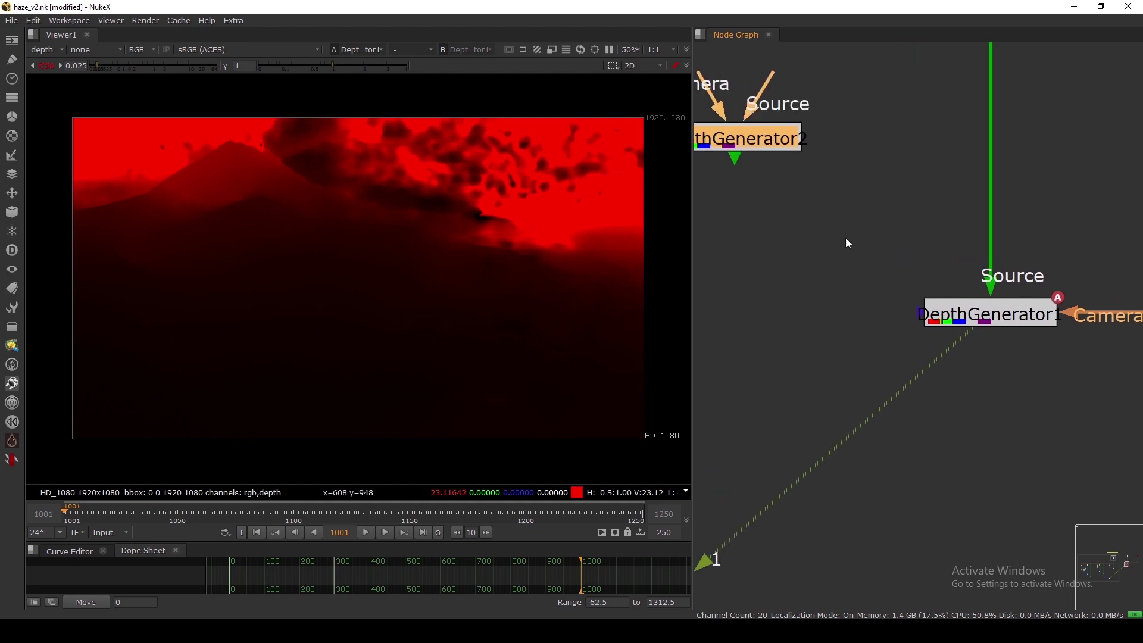
scroll(848, 243, down, 2)
double_click(931, 302)
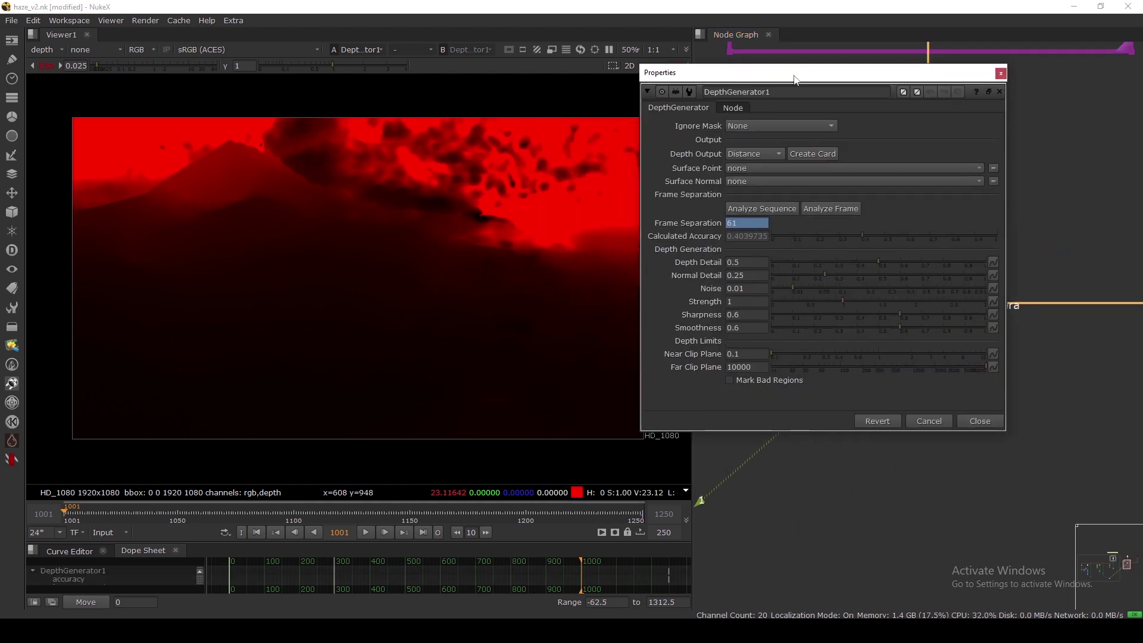
drag(795, 79, 876, 50)
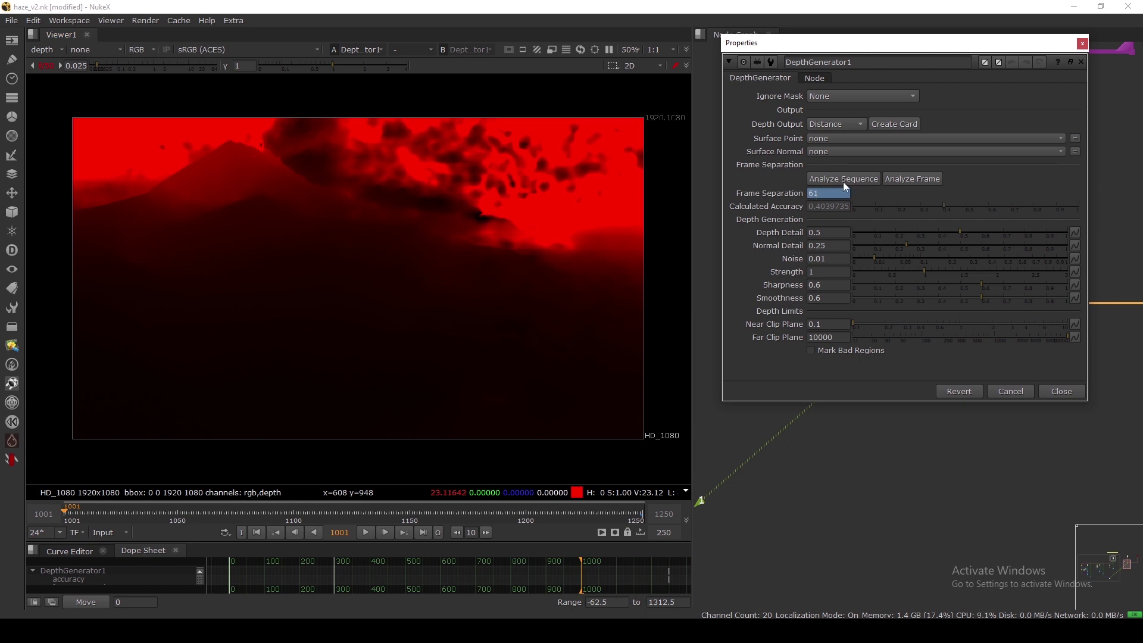
drag(892, 46, 821, 37)
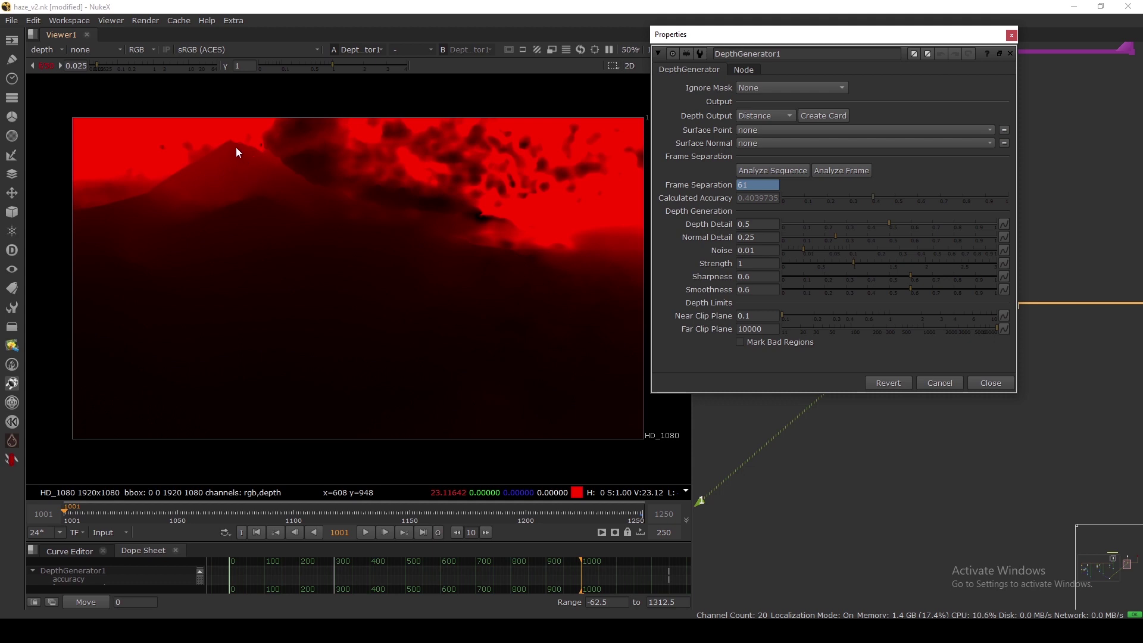
drag(236, 148, 301, 344)
drag(207, 155, 341, 359)
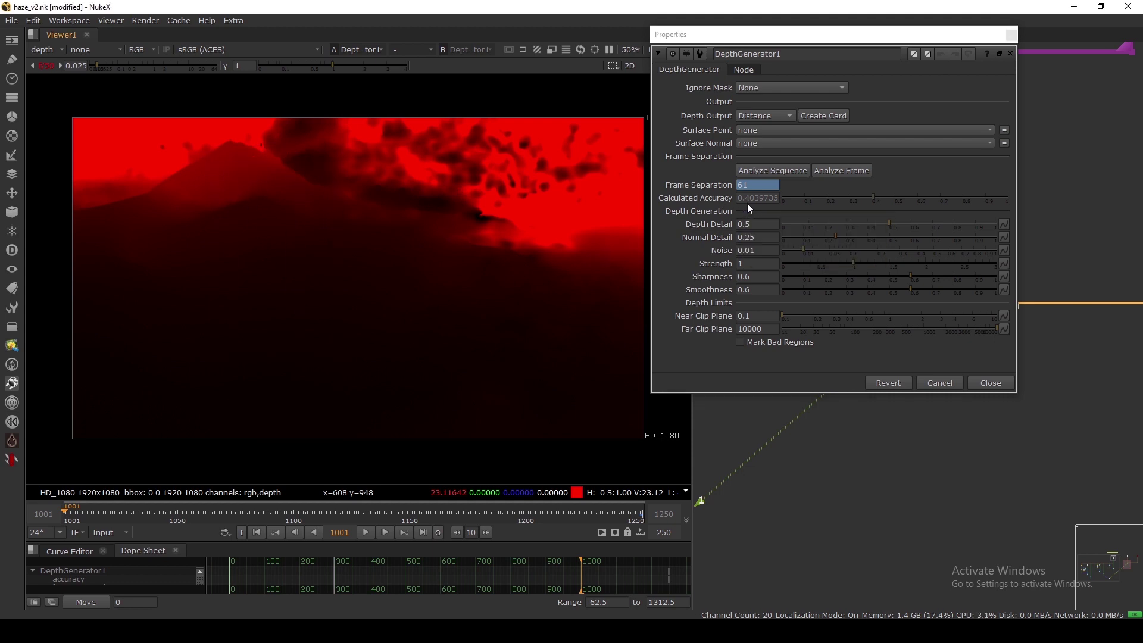
click(991, 383)
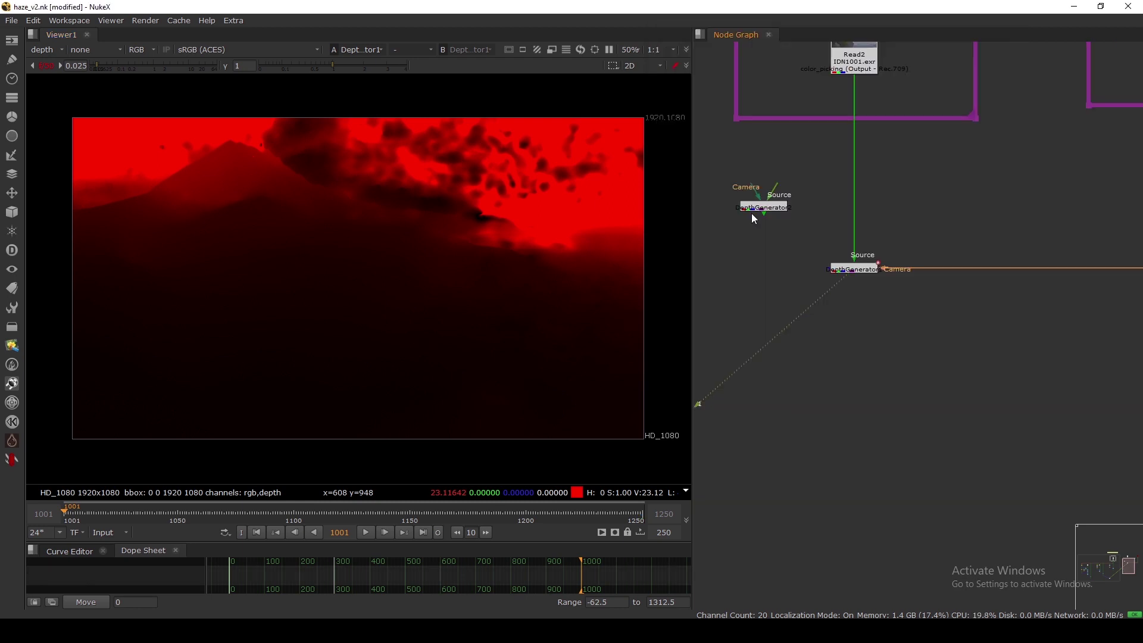
Move the disconnected DepthGenerator2 below the camera branch and switch the viewer from the depth channel back to RGBA.
click(753, 211)
scroll(754, 210, down, 3)
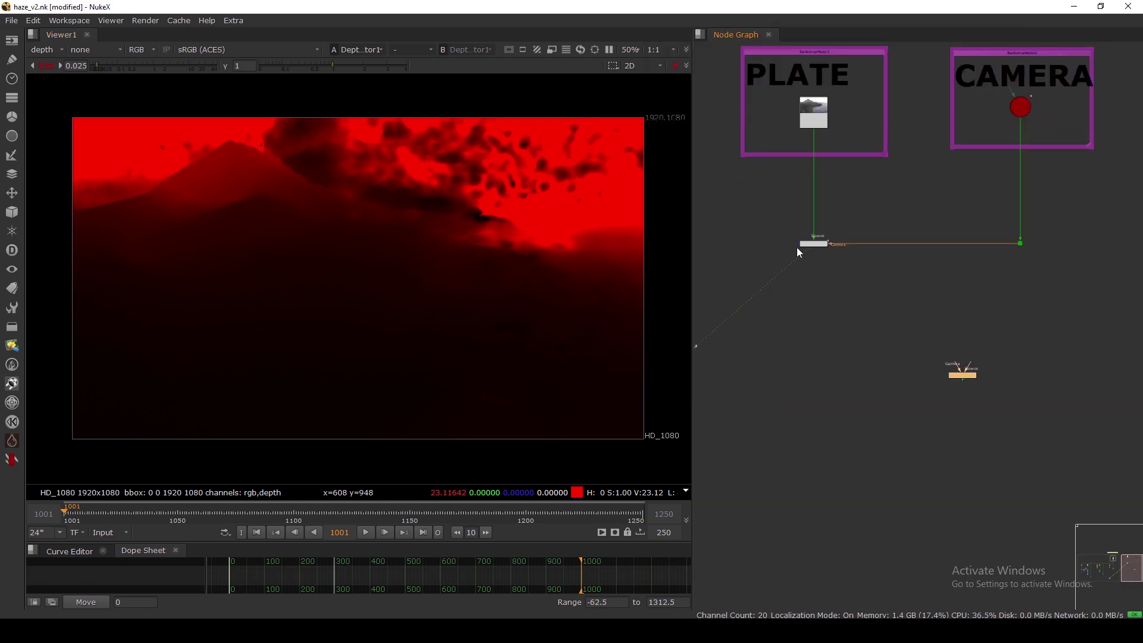
click(817, 246)
scroll(818, 247, up, 4)
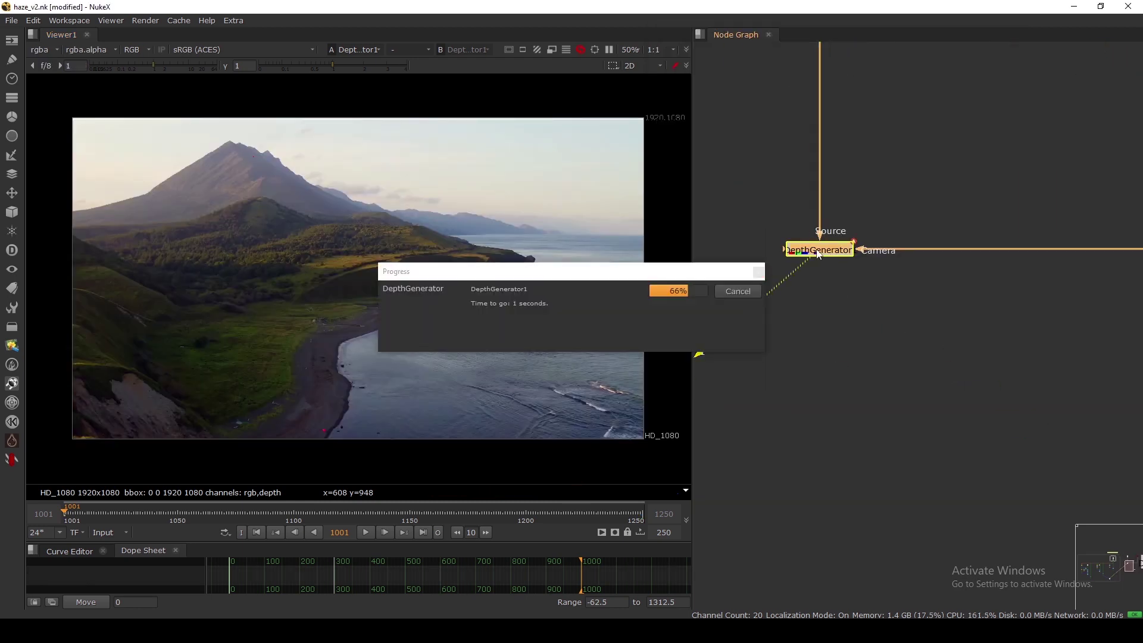
double_click(817, 249)
click(989, 382)
middle_drag(812, 317, 880, 317)
scroll(880, 317, down, 2)
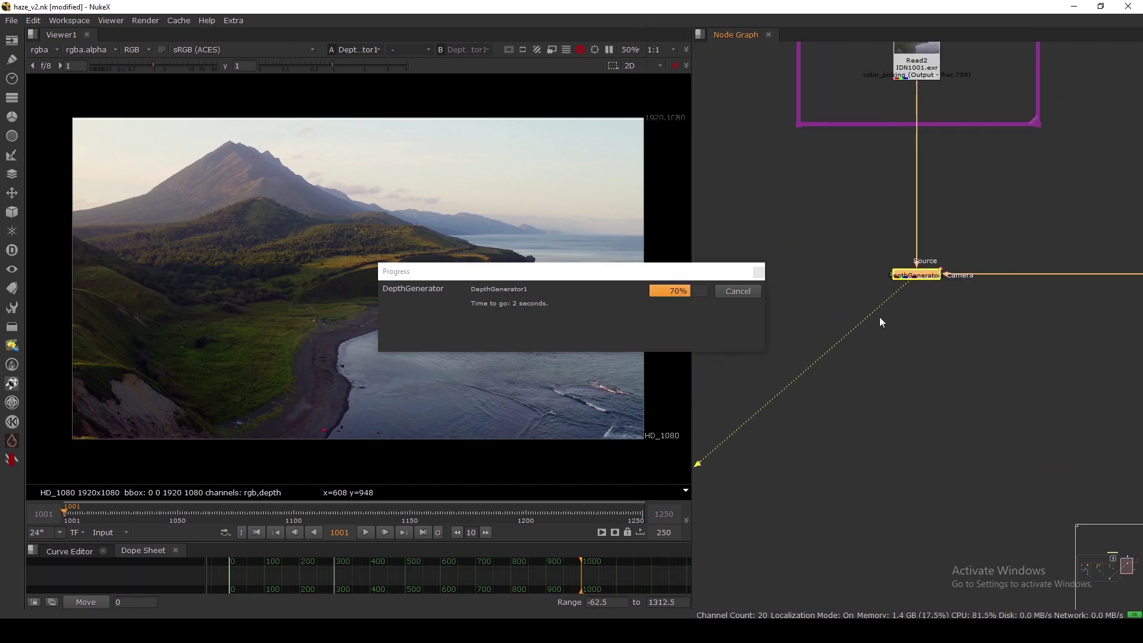
scroll(879, 287, up, 3)
drag(427, 146, 602, 242)
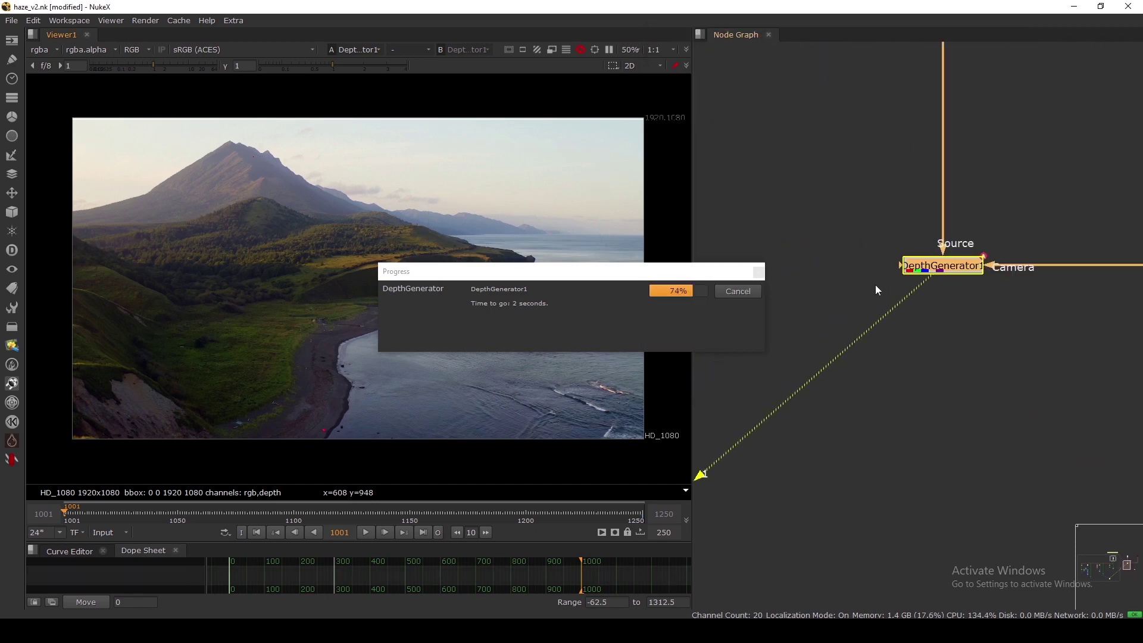
scroll(897, 263, up, 3)
drag(893, 255, 804, 263)
scroll(812, 263, down, 3)
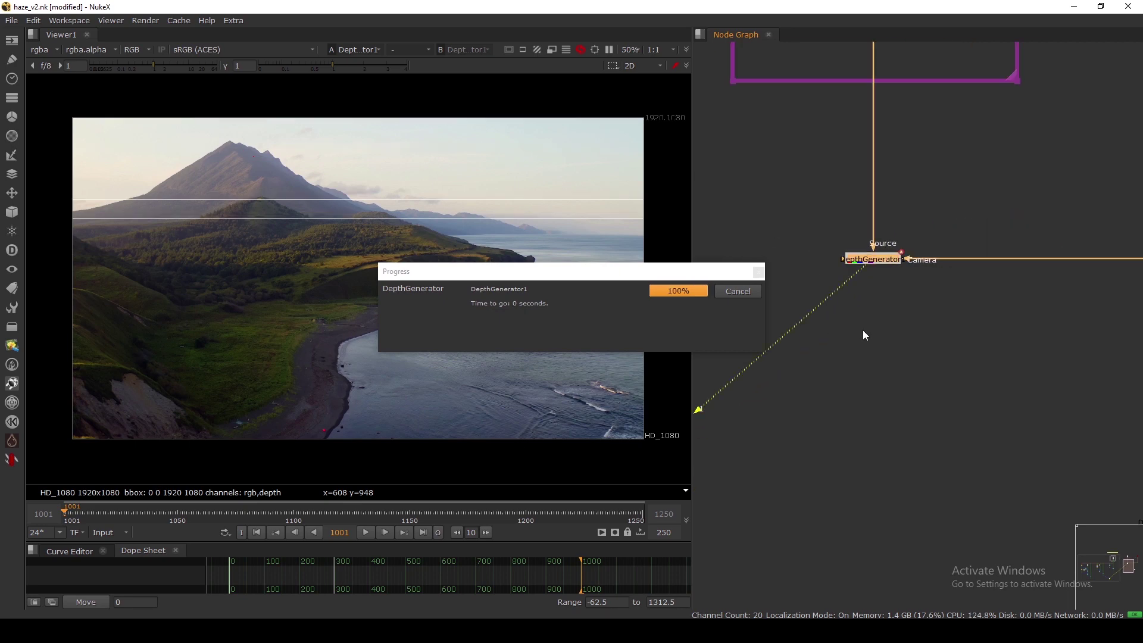
scroll(863, 330, down, 3)
scroll(863, 329, down, 1)
middle_drag(872, 300, 822, 309)
drag(763, 285, 1003, 337)
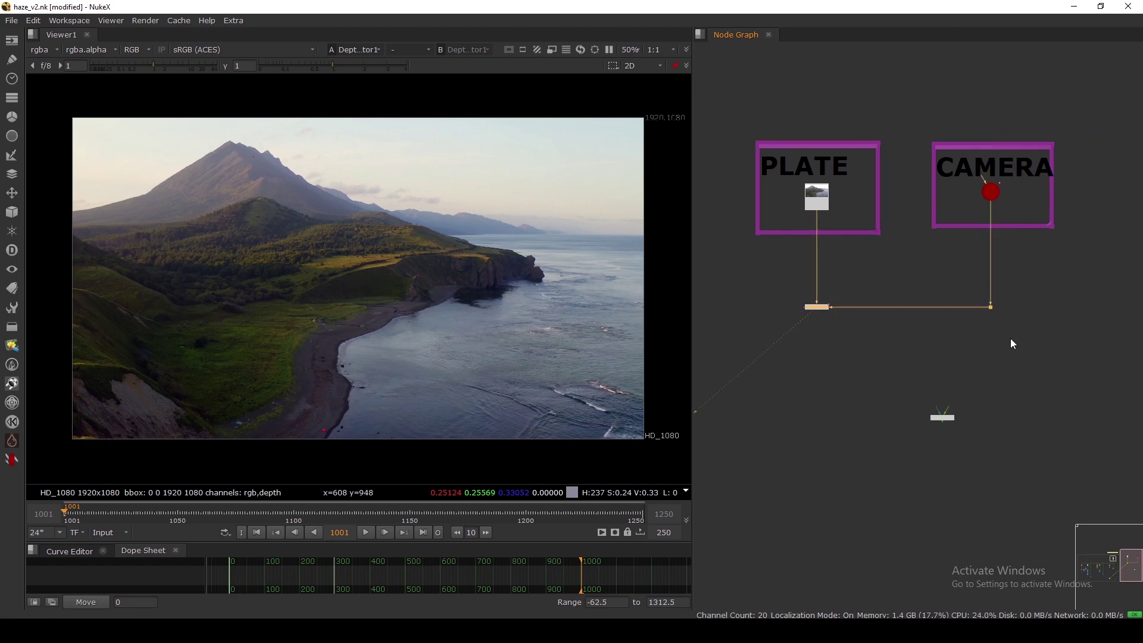
scroll(842, 310, up, 1)
drag(814, 307, 816, 302)
click(848, 295)
middle_drag(848, 296, 899, 291)
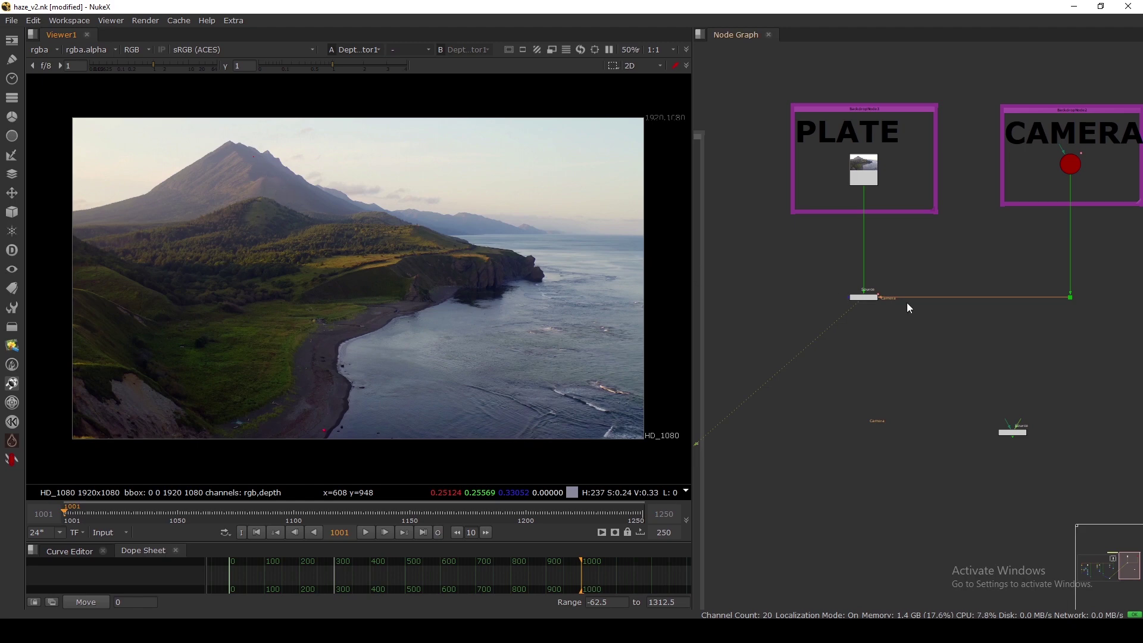
Open DepthGenerator1's properties and look at the new-layer option for its Surface Point output without creating a layer.
scroll(909, 307, up, 3)
double_click(866, 297)
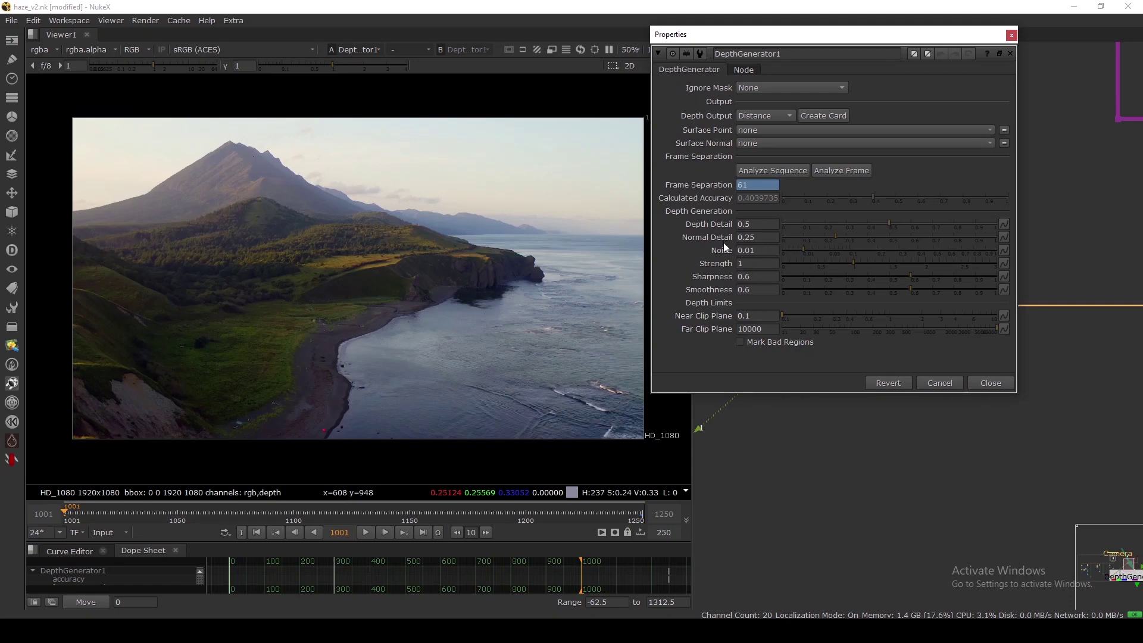
drag(791, 49, 806, 60)
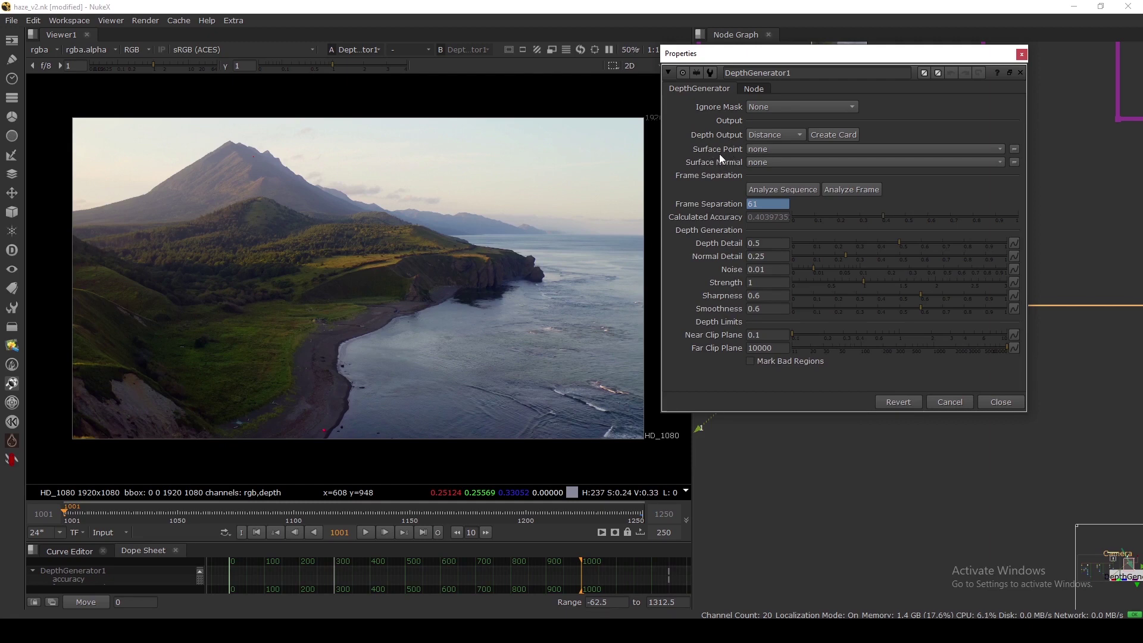
click(733, 148)
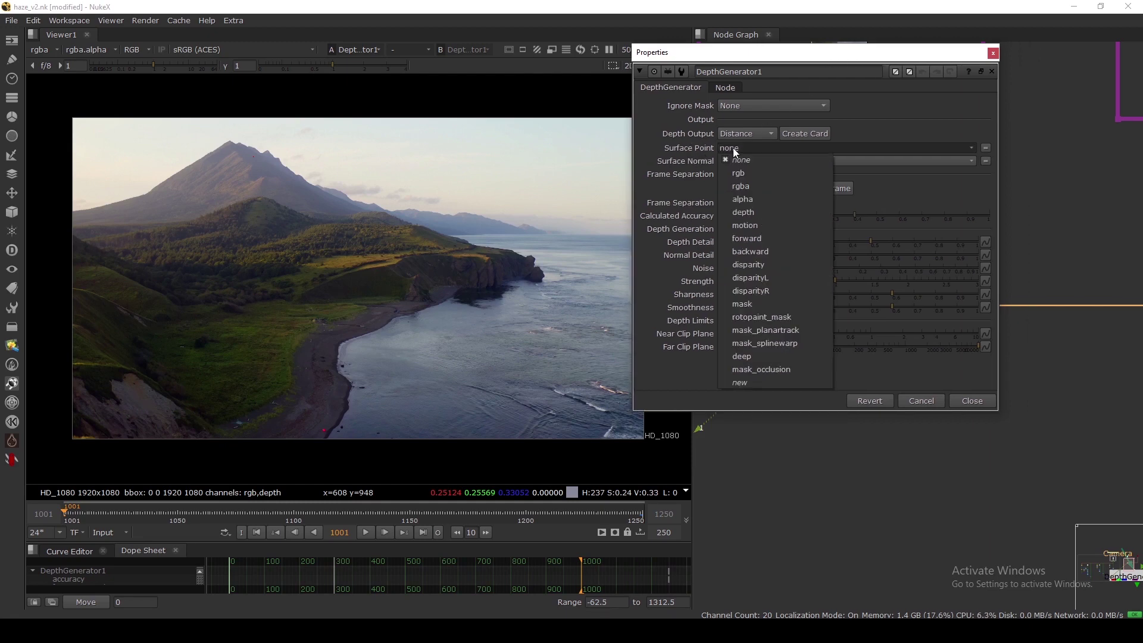
click(749, 381)
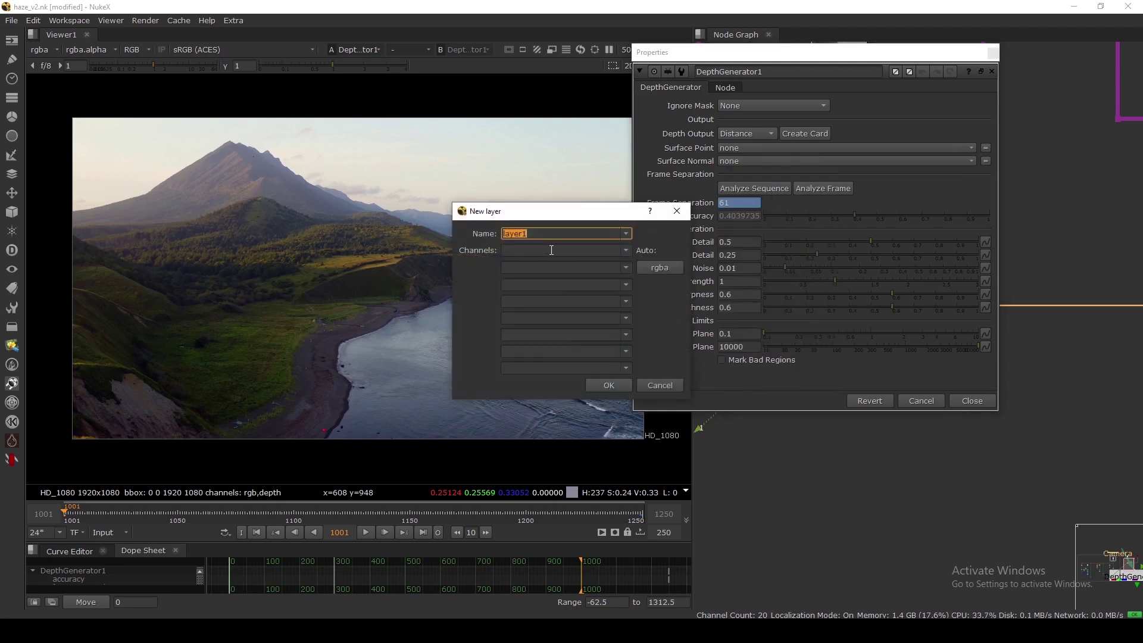
click(655, 385)
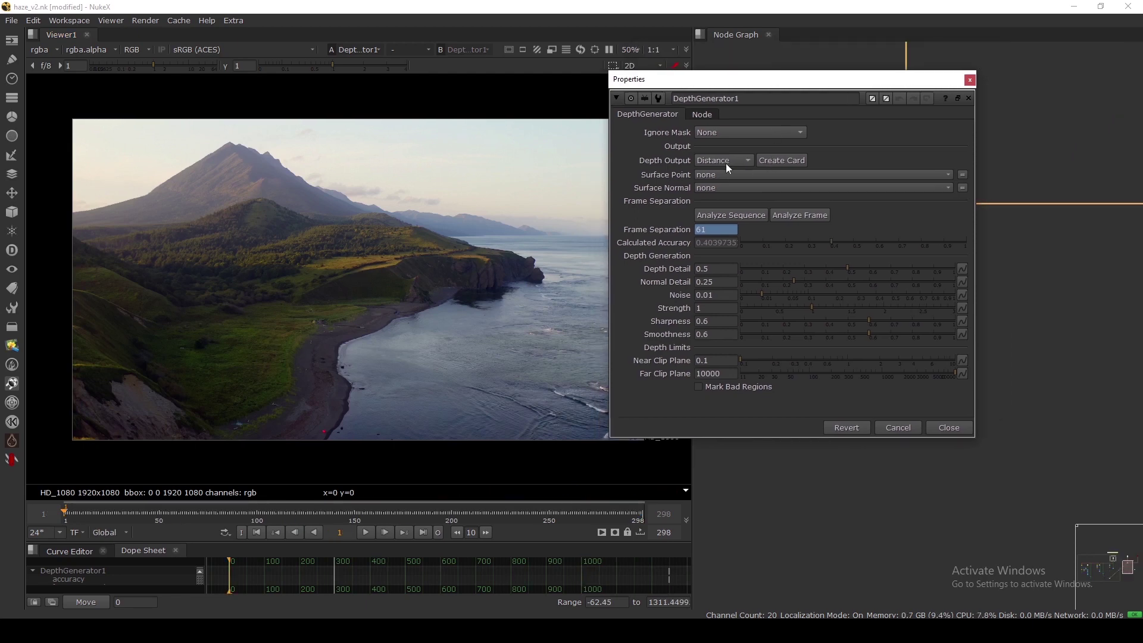
Review DepthGenerator1's output and detail settings, including the Normal Detail description, alongside the plate, and close the properties.
drag(829, 81, 747, 85)
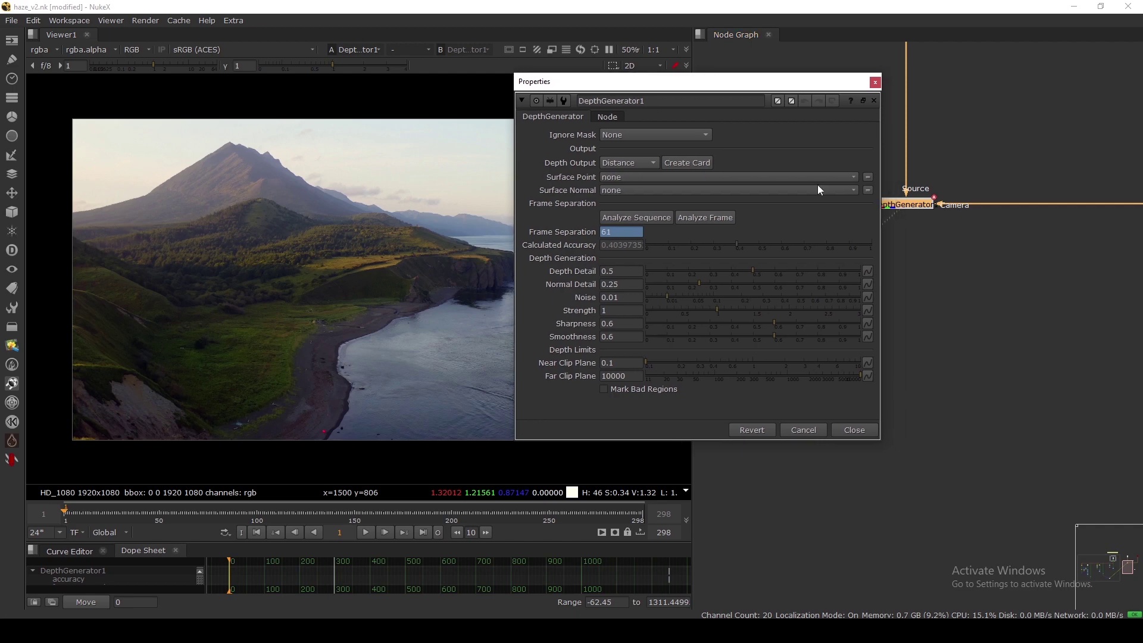
click(920, 257)
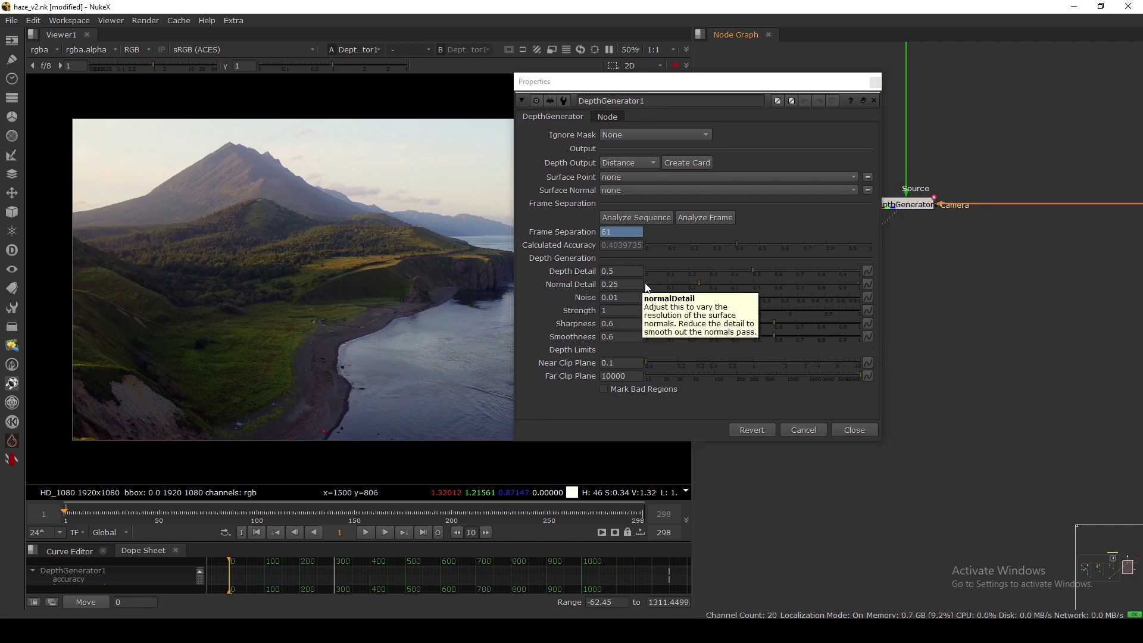
drag(559, 84, 688, 75)
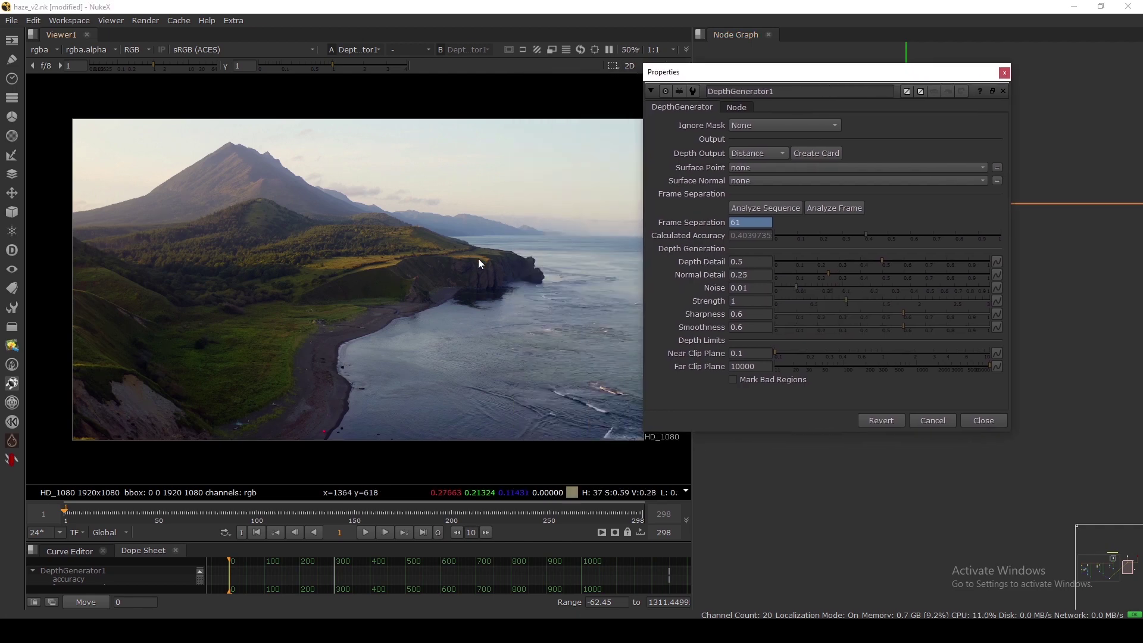
drag(787, 74, 711, 53)
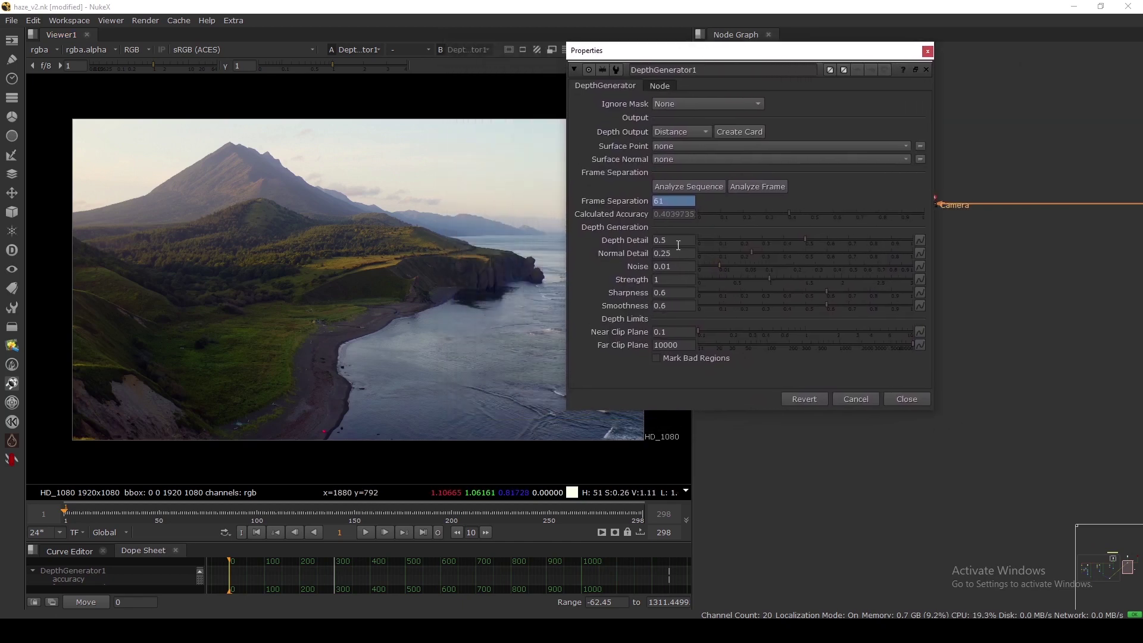
click(677, 242)
key(Return)
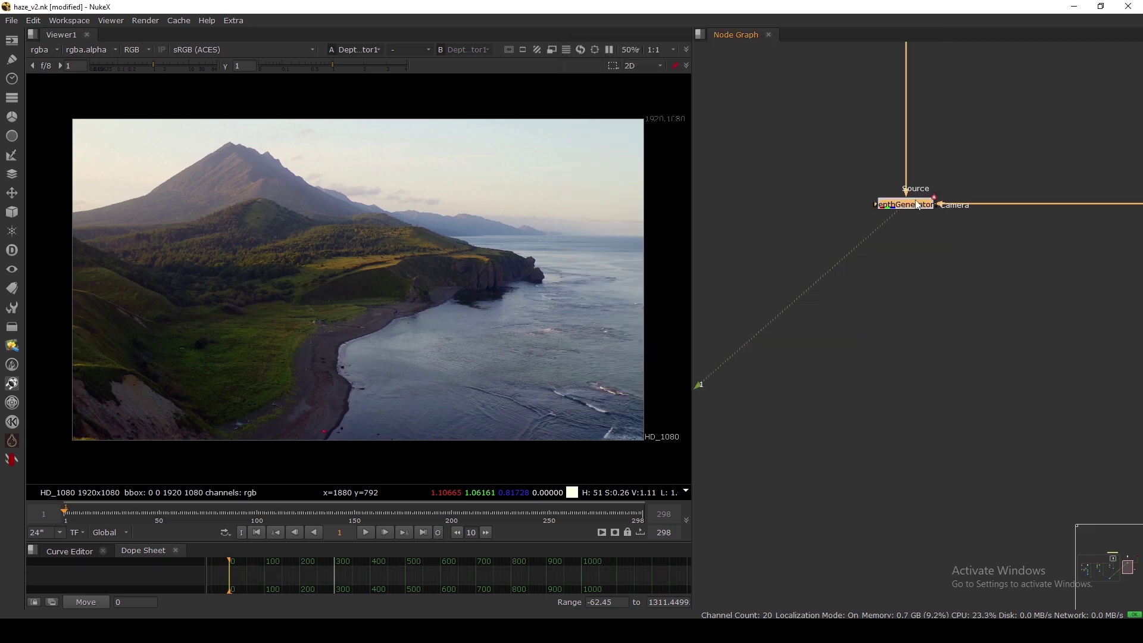
Look at DepthGenerator1's Depth Output options, leaving Distance selected, and close the properties.
double_click(909, 206)
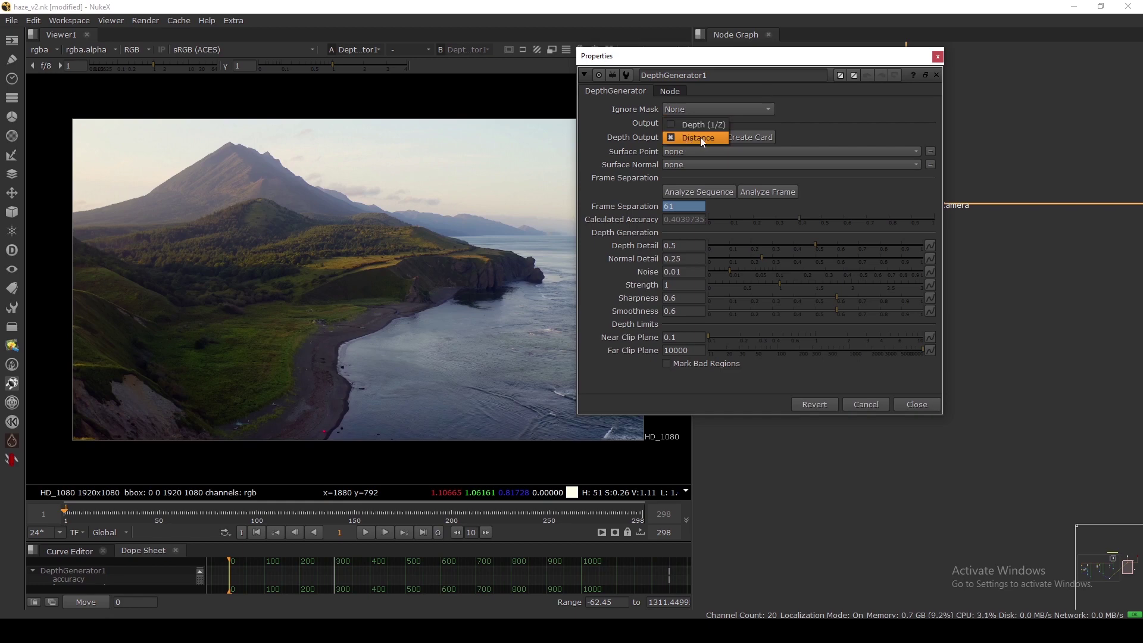
click(649, 145)
click(918, 401)
scroll(906, 312, down, 2)
middle_drag(1069, 394, 1007, 412)
scroll(1006, 412, up, 3)
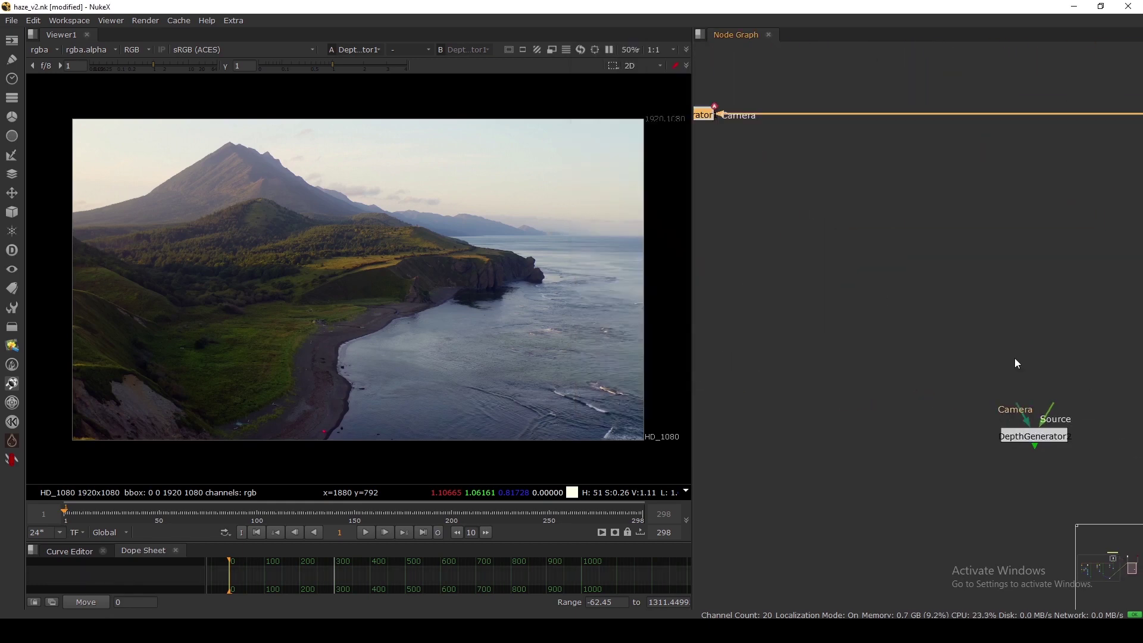
scroll(1017, 364, down, 5)
drag(835, 237, 967, 301)
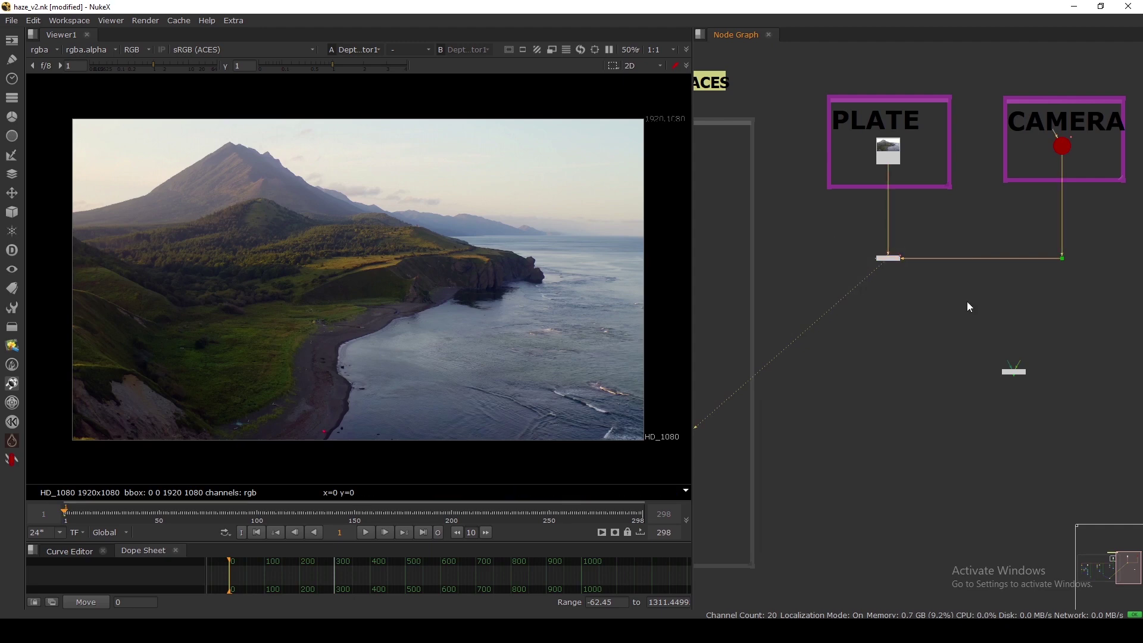
scroll(911, 273, up, 4)
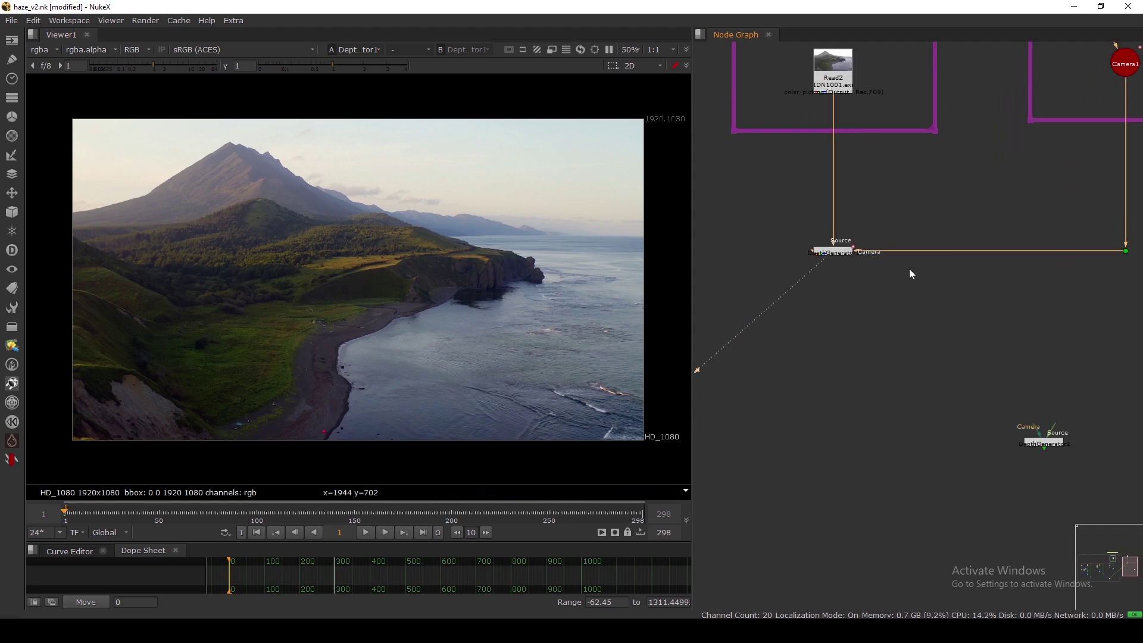
scroll(858, 256, up, 2)
drag(804, 191, 1084, 309)
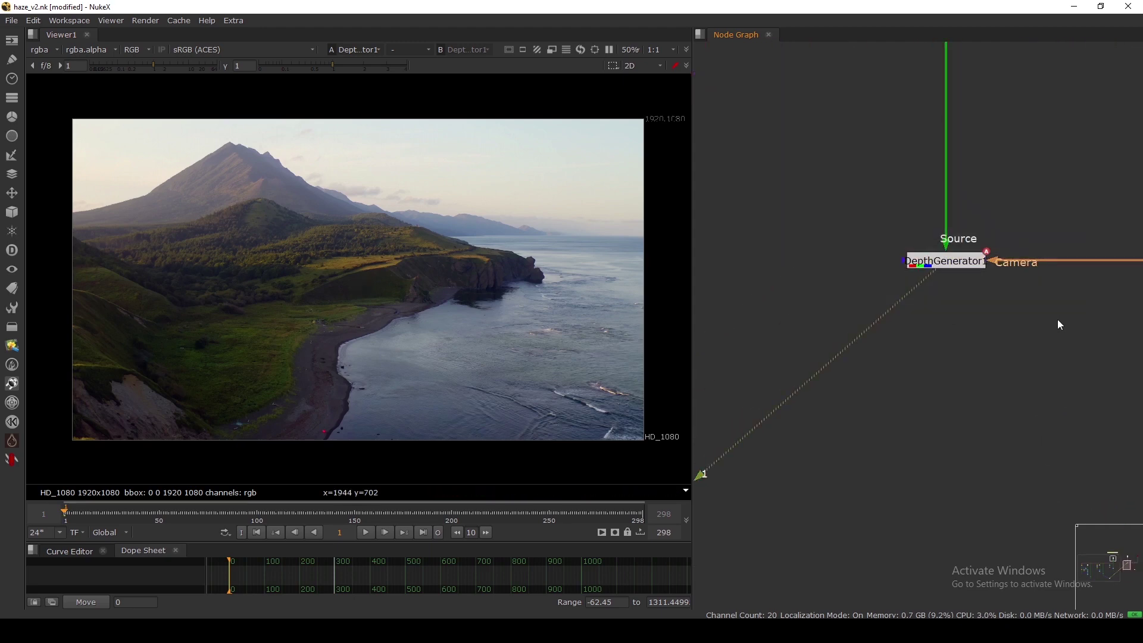